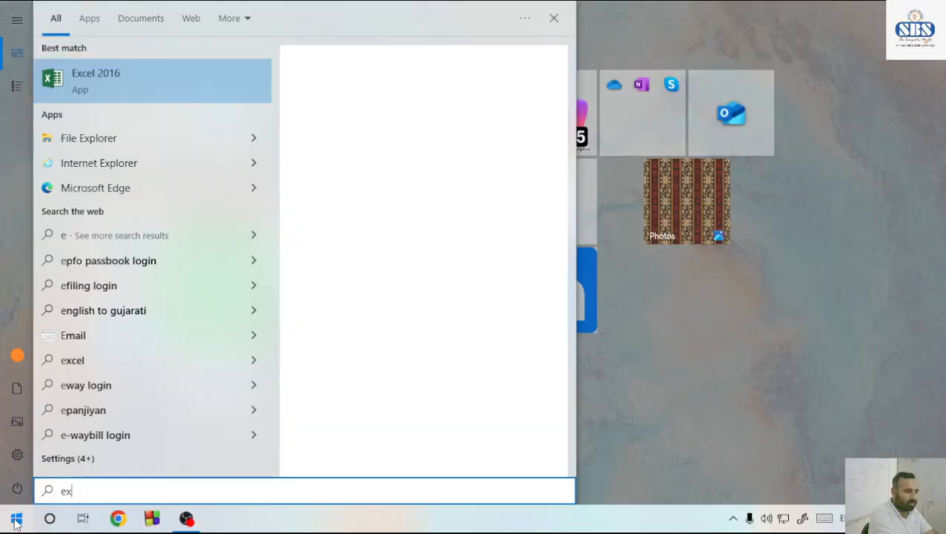
# Search for Excel and open the recent workbook STUDENT MARKSHEET.xlsx
pyautogui.write('cel')
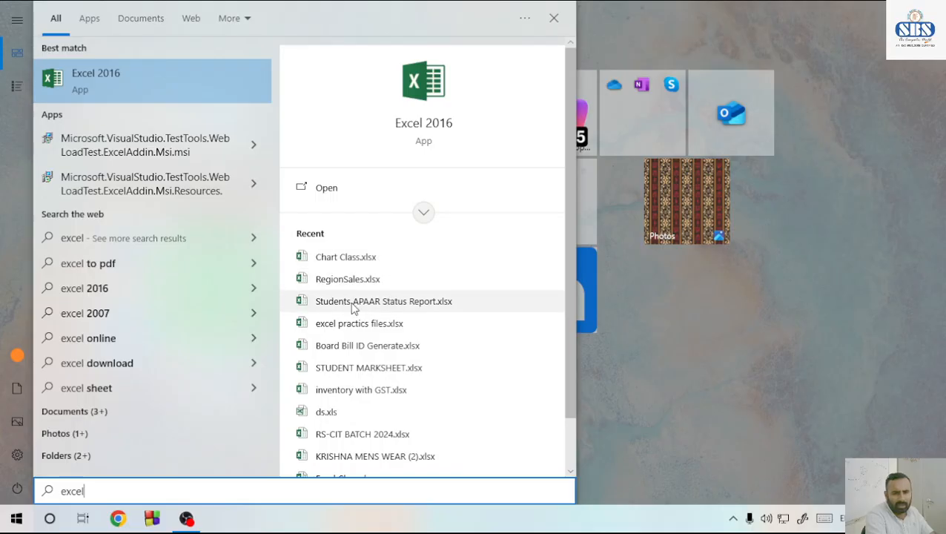
pyautogui.click(374, 377)
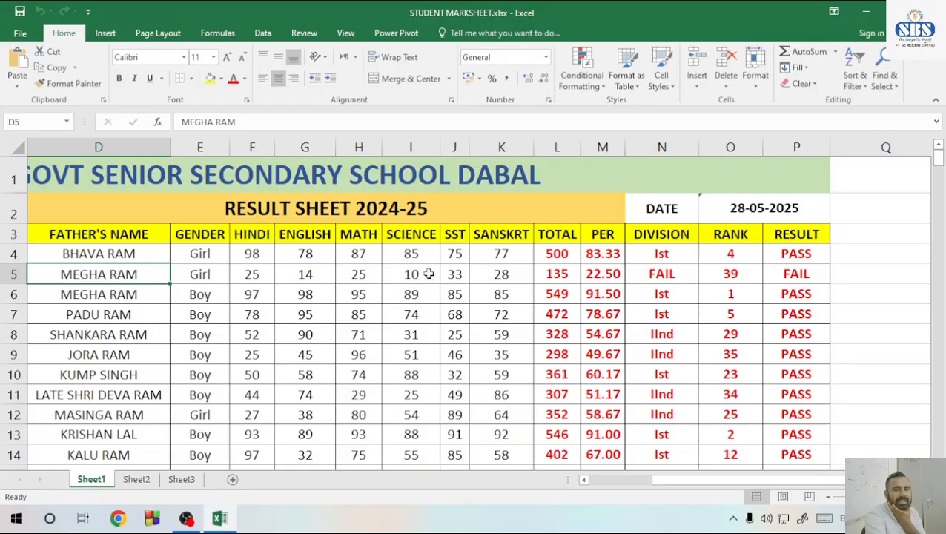
# Enter the heading CHART in cell Q3, beside the RESULT column header
pyautogui.click(684, 274)
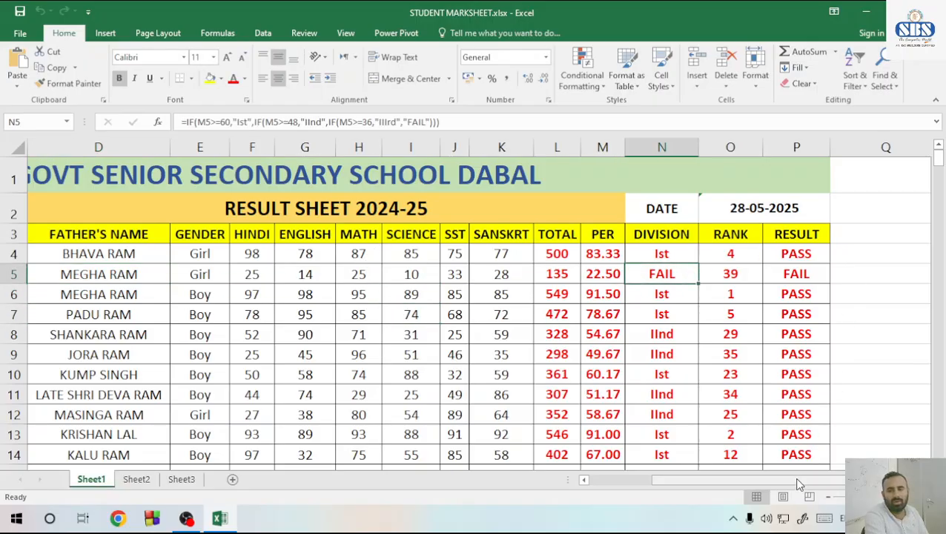
pyautogui.keyDown('ctrl'); pyautogui.scroll(1, 834, 259); pyautogui.keyUp('ctrl')
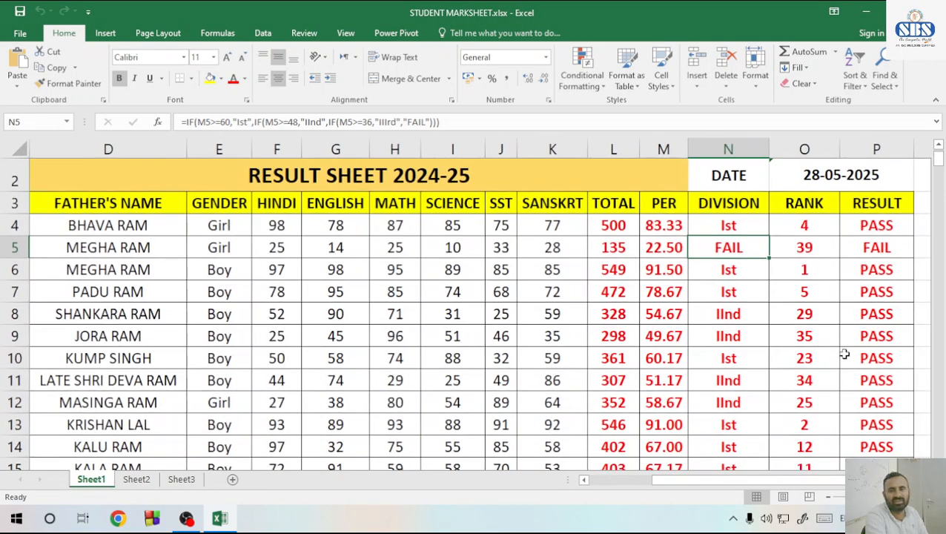
pyautogui.keyDown('ctrl'); pyautogui.scroll(-1, 844, 355); pyautogui.keyUp('ctrl')
pyautogui.click(864, 200)
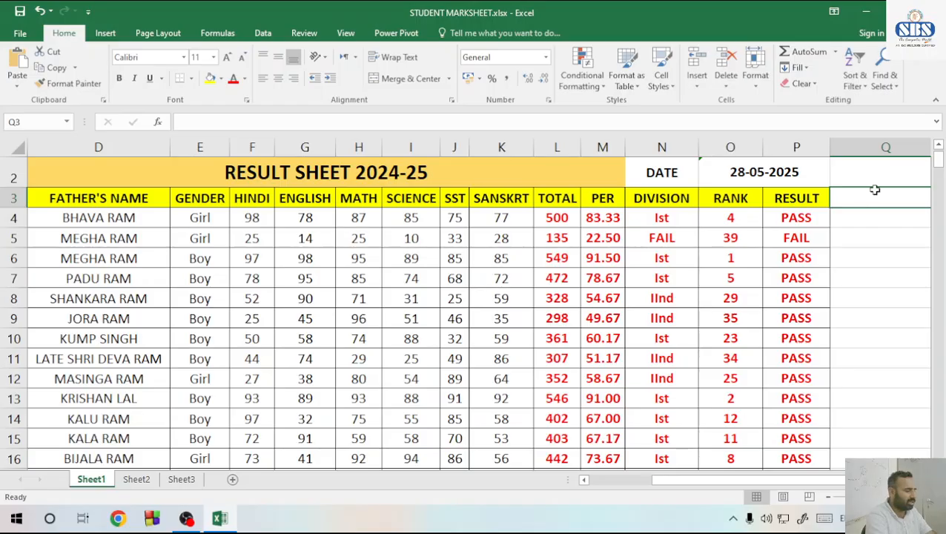
pyautogui.write('CHART')
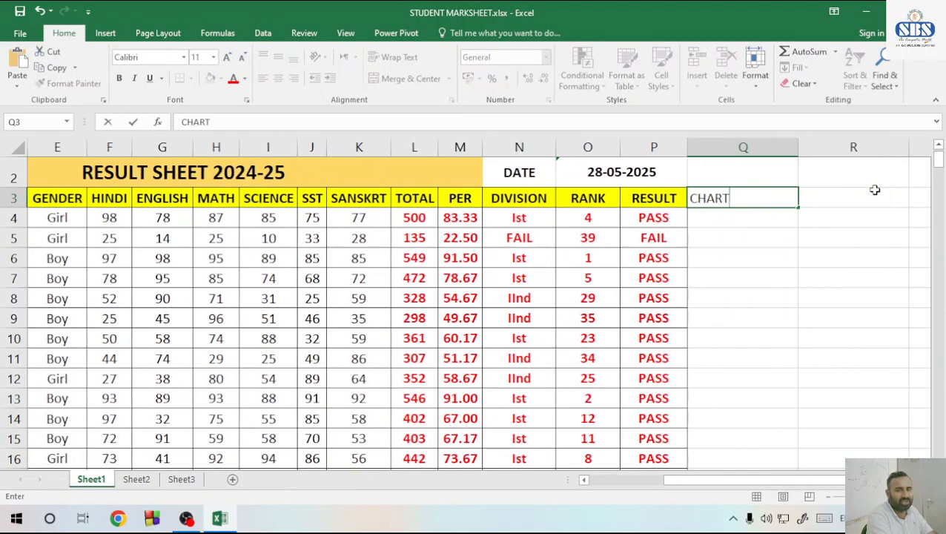
pyautogui.press('Return')
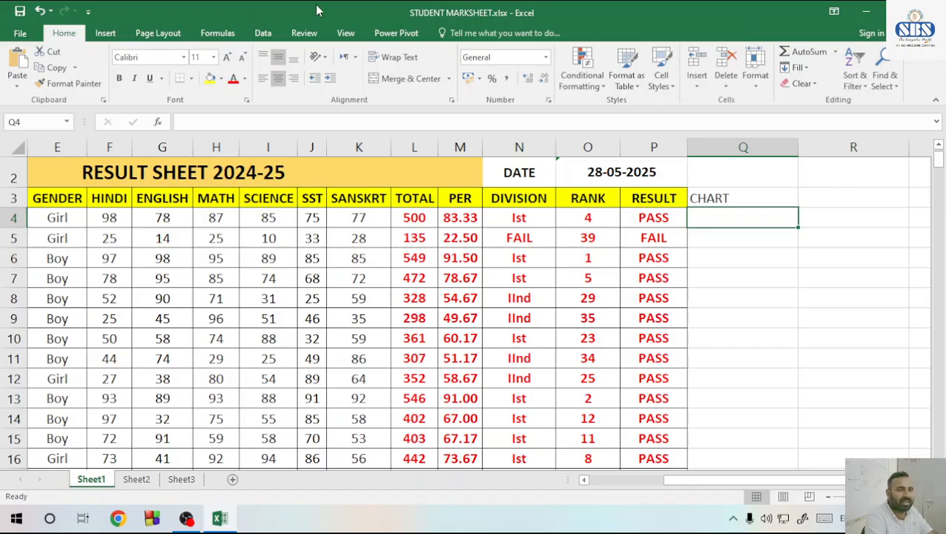
# Insert a column sparkline in Q4 from the subject marks in F4:K4 and make row 4 taller
pyautogui.click(119, 33)
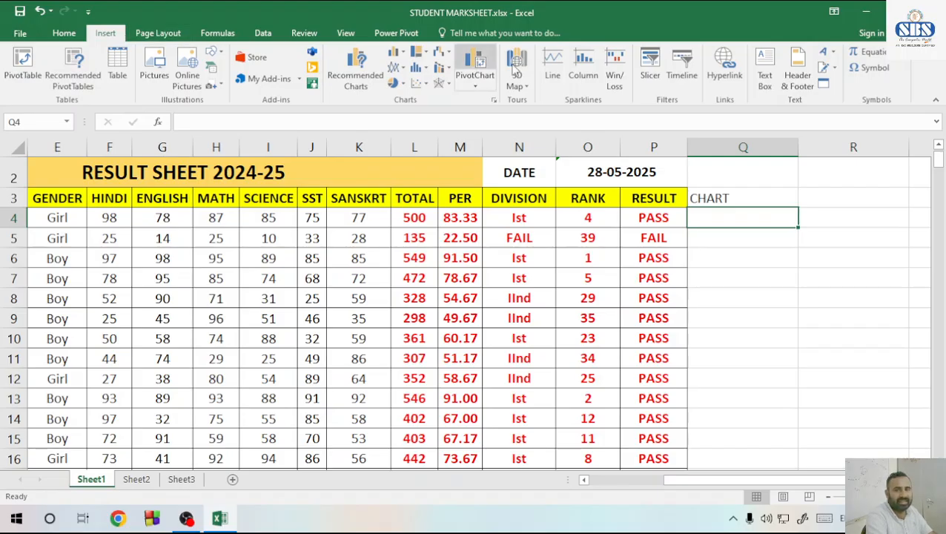
pyautogui.click(552, 77)
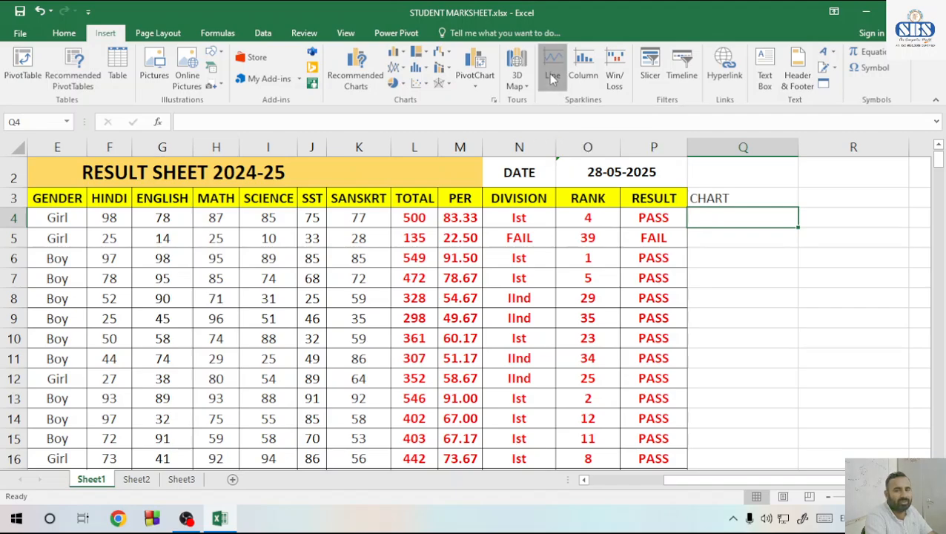
pyautogui.click(590, 73)
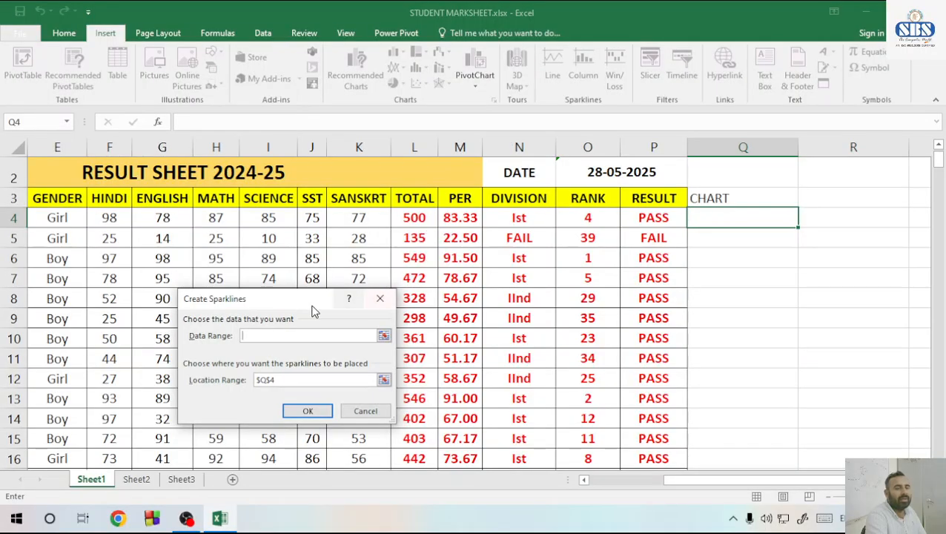
pyautogui.moveTo(284, 293); pyautogui.dragTo(302, 299)
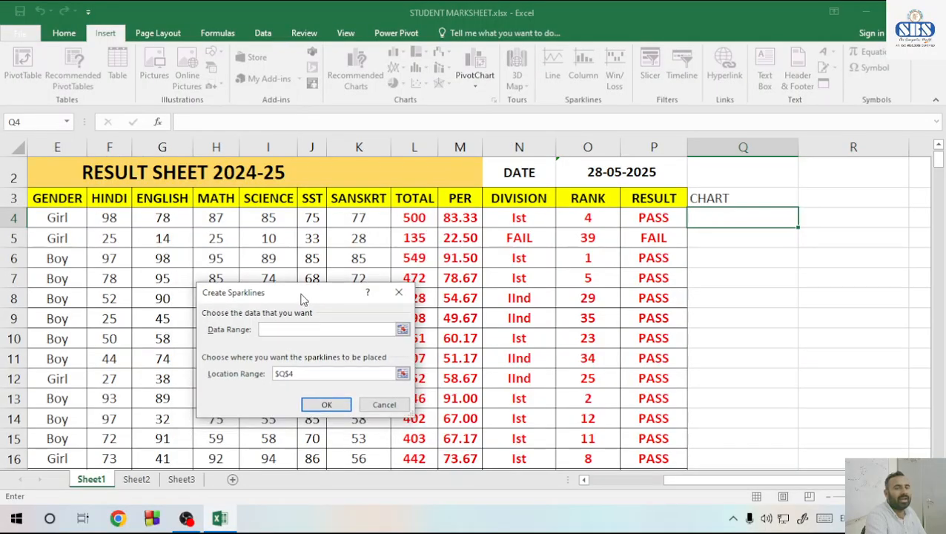
pyautogui.click(402, 330)
pyautogui.moveTo(101, 220); pyautogui.dragTo(354, 221)
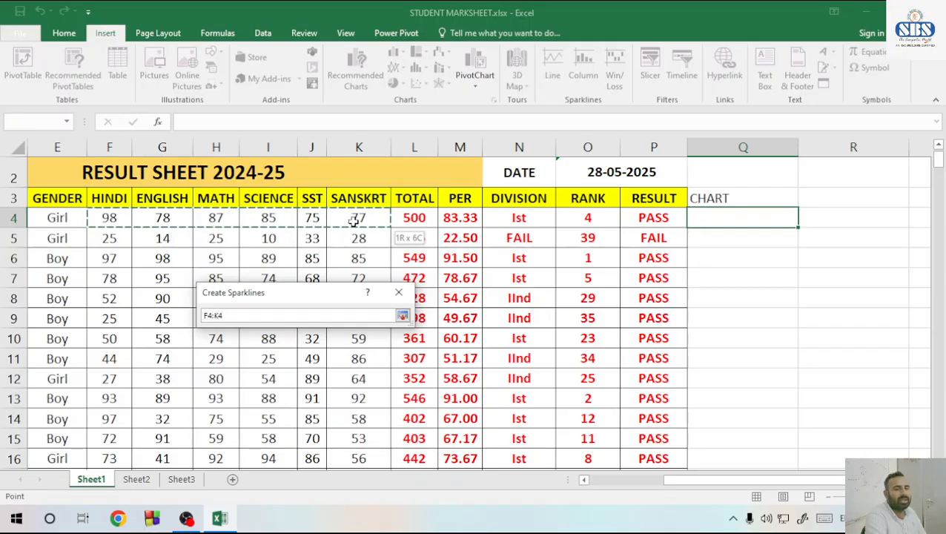
pyautogui.click(402, 315)
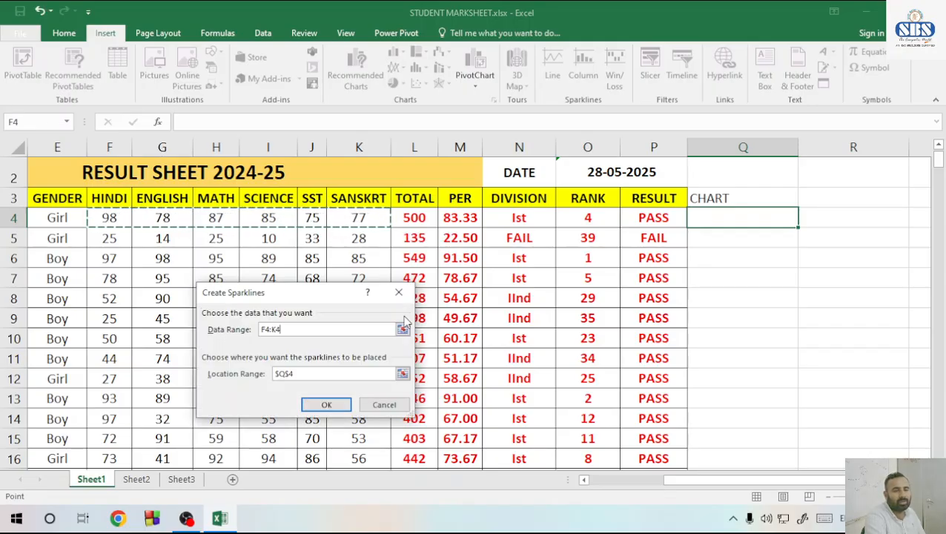
pyautogui.click(328, 407)
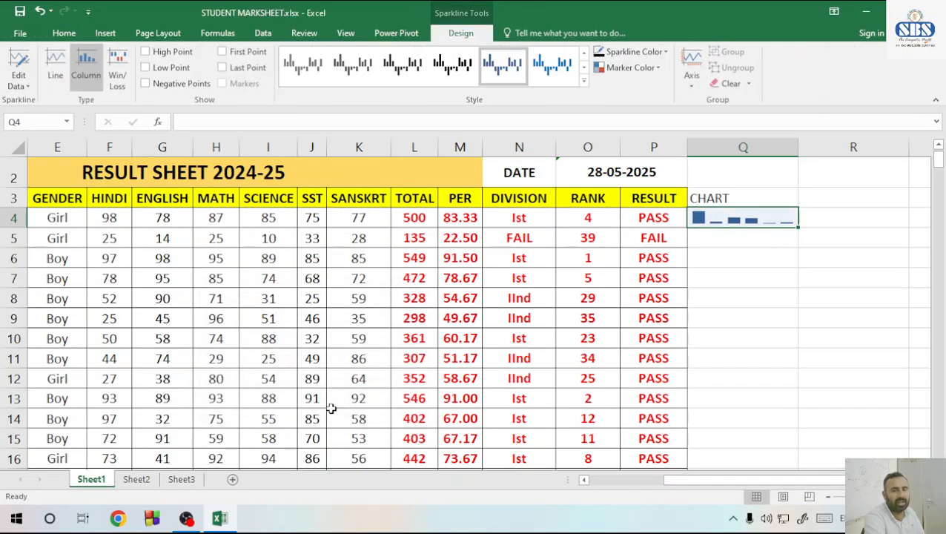
pyautogui.moveTo(19, 227); pyautogui.dragTo(18, 255)
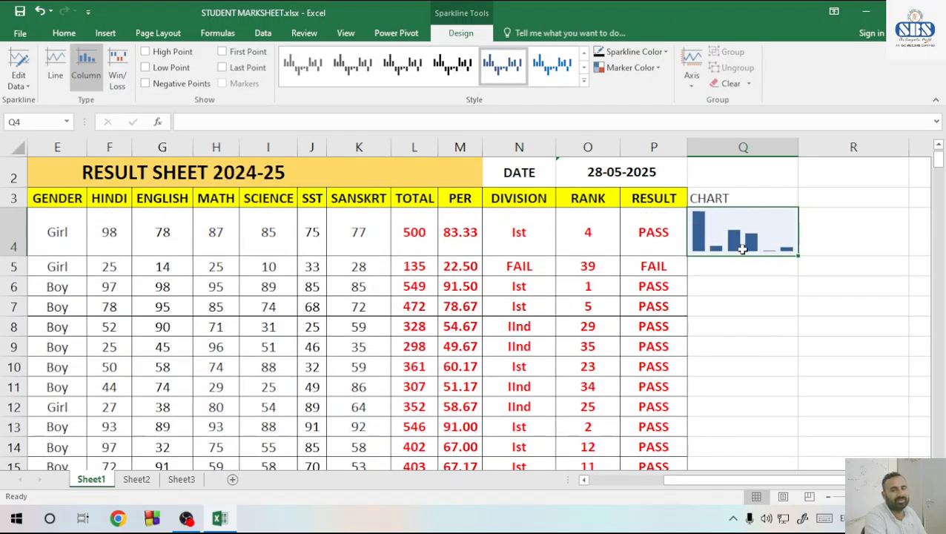
# Extend the heading in cell Q3 to read CHART(MARKS)
pyautogui.doubleClick(750, 200)
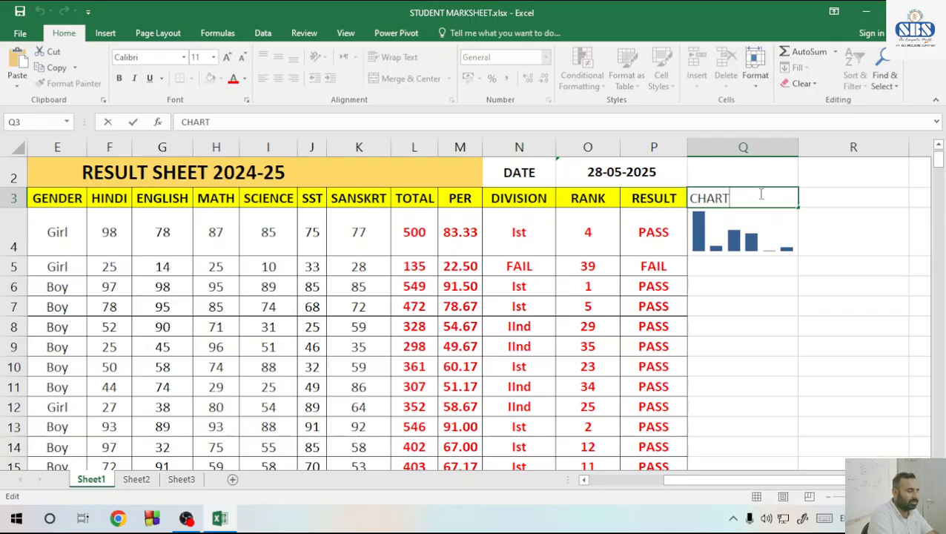
pyautogui.write('(MAR')
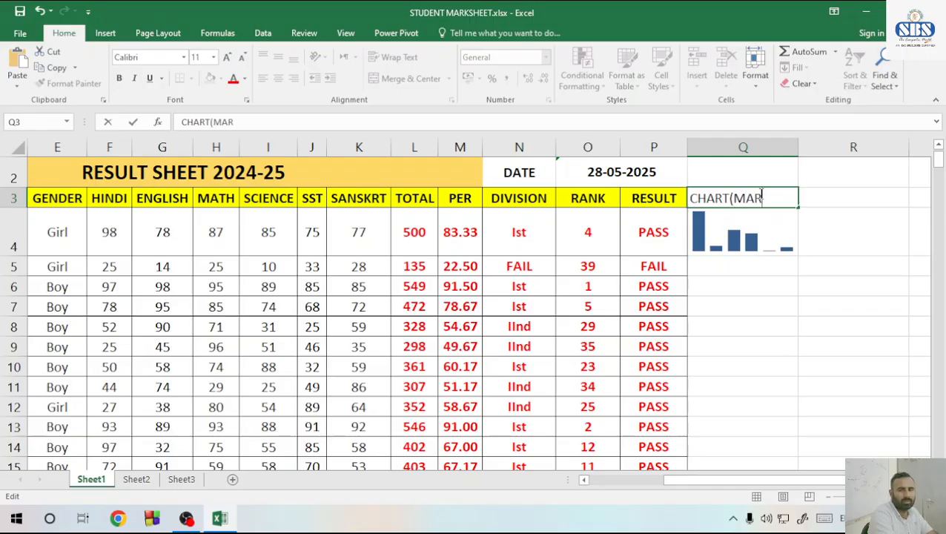
pyautogui.write('KS)')
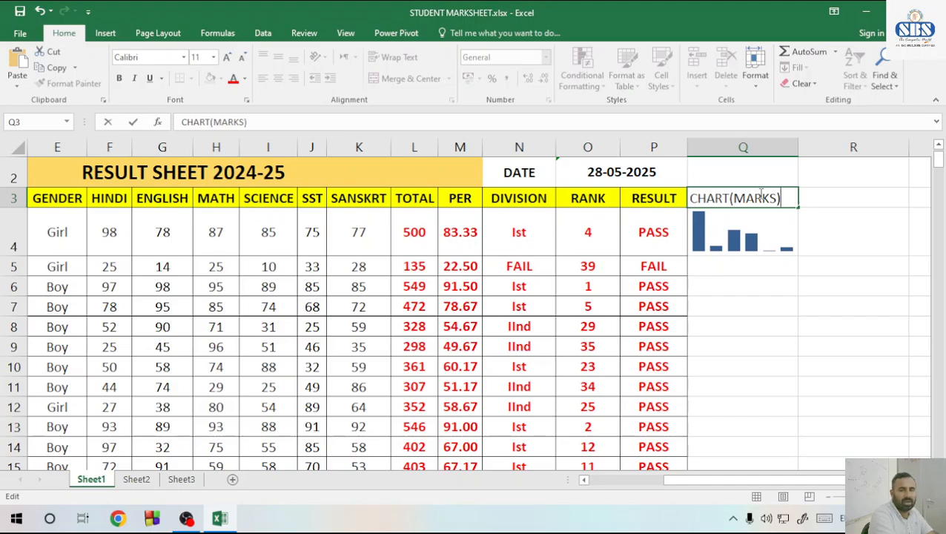
pyautogui.press('Return')
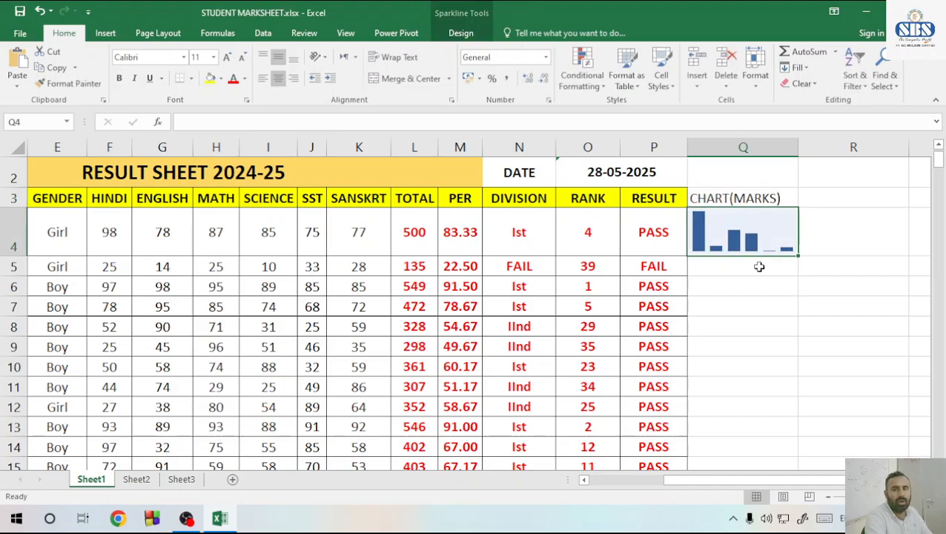
# Color the Q4 sparkline's high point green and its low point red
pyautogui.click(461, 33)
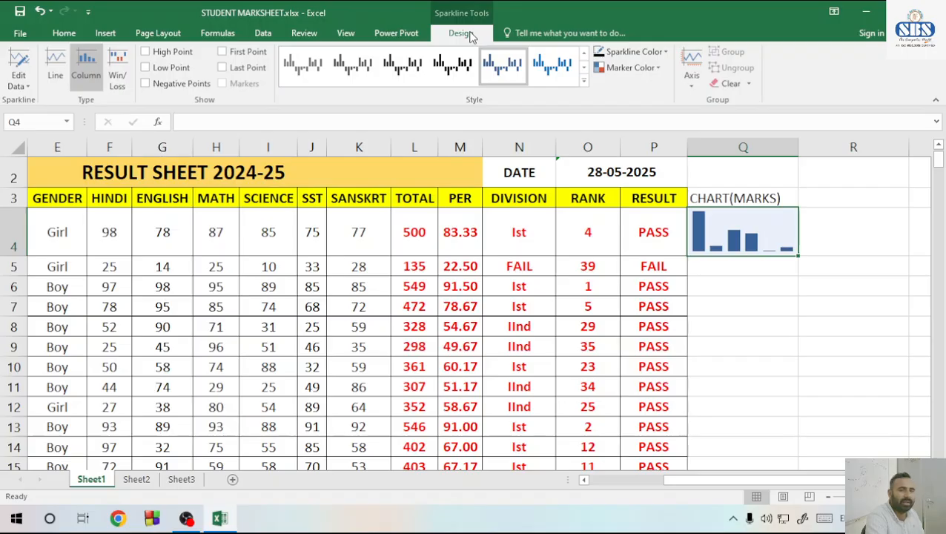
pyautogui.click(655, 75)
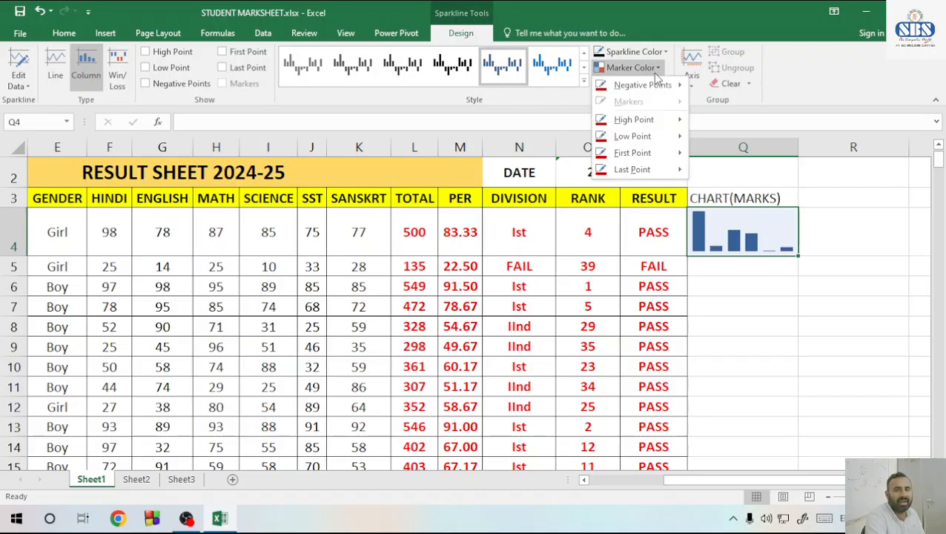
pyautogui.moveTo(658, 124)
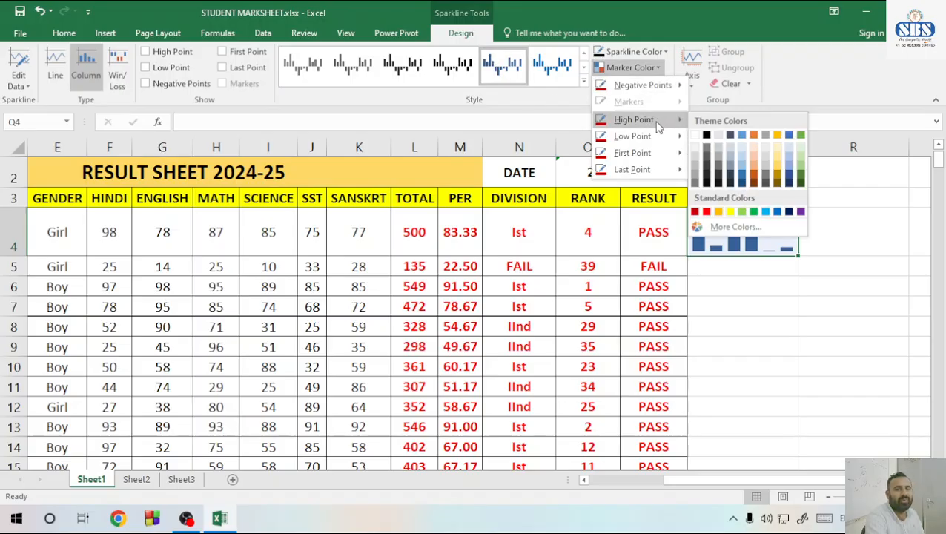
pyautogui.click(755, 211)
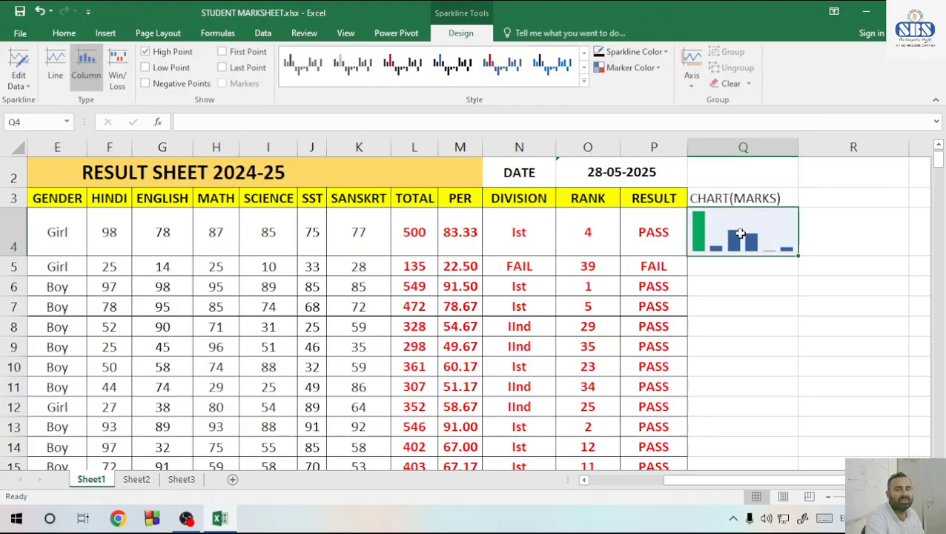
pyautogui.click(657, 68)
pyautogui.moveTo(644, 136)
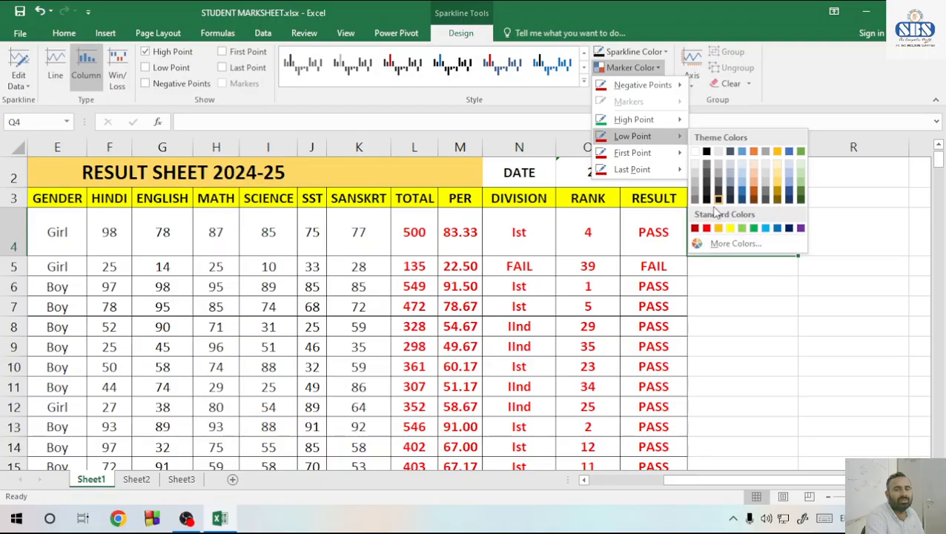
pyautogui.click(707, 228)
pyautogui.click(643, 69)
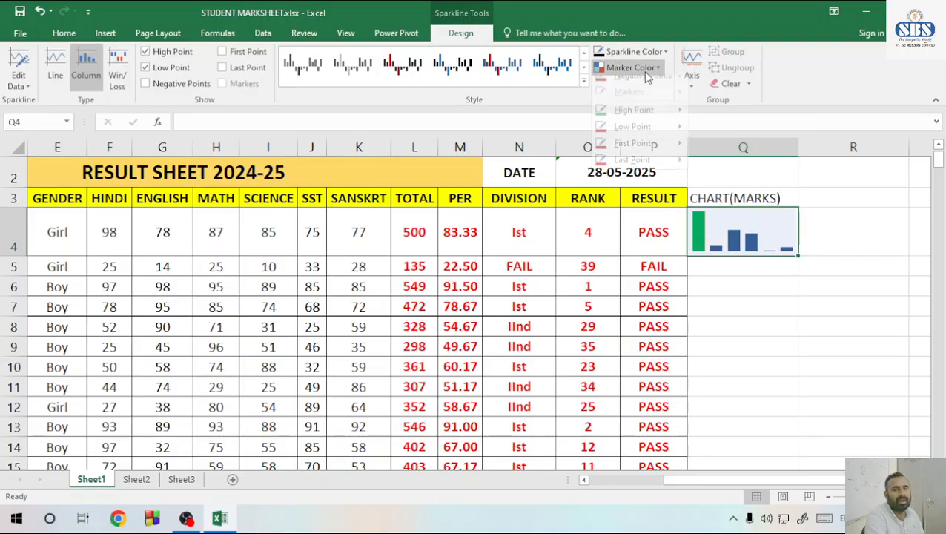
pyautogui.moveTo(652, 158)
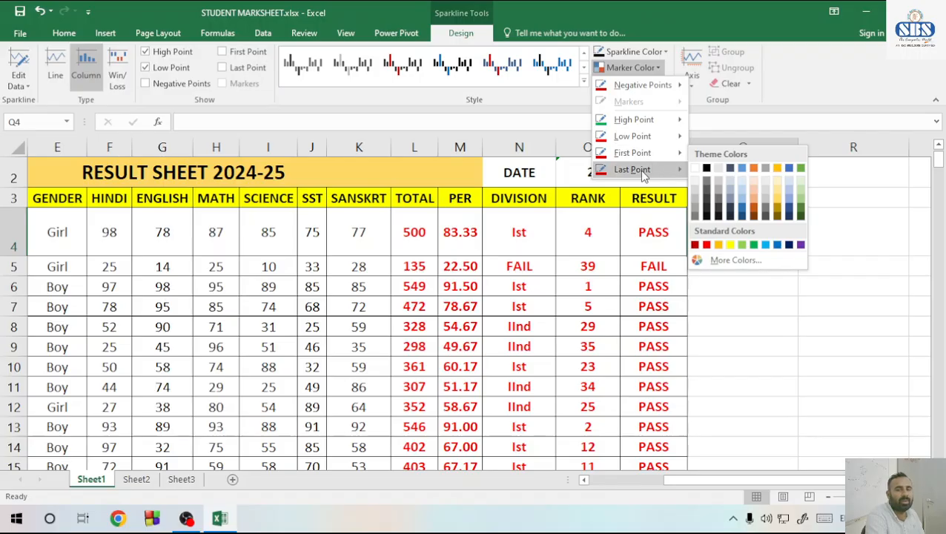
pyautogui.moveTo(623, 170)
pyautogui.click(560, 133)
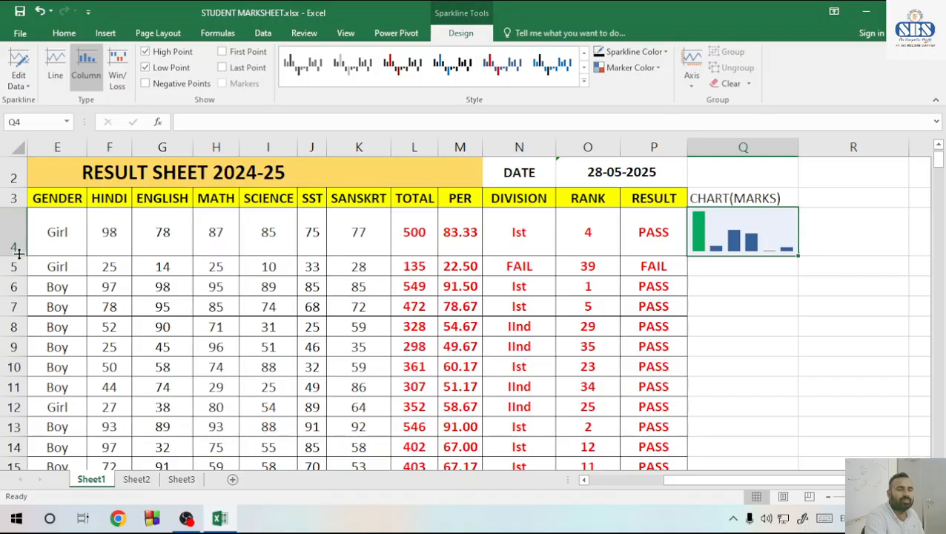
# Make row 4 slightly taller and fill the sparkline from Q4 down to Q42 for all students
pyautogui.moveTo(15, 256); pyautogui.dragTo(15, 262)
pyautogui.click(705, 279)
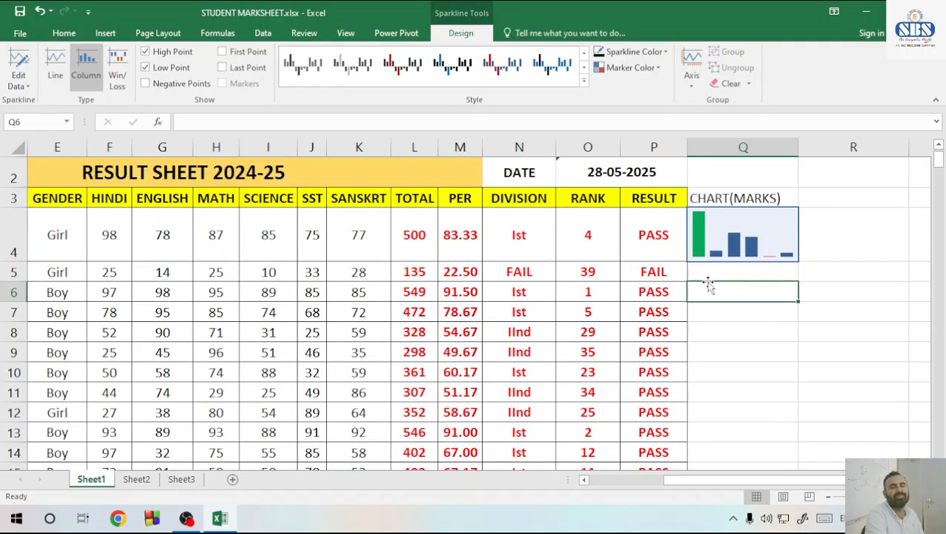
pyautogui.click(746, 246)
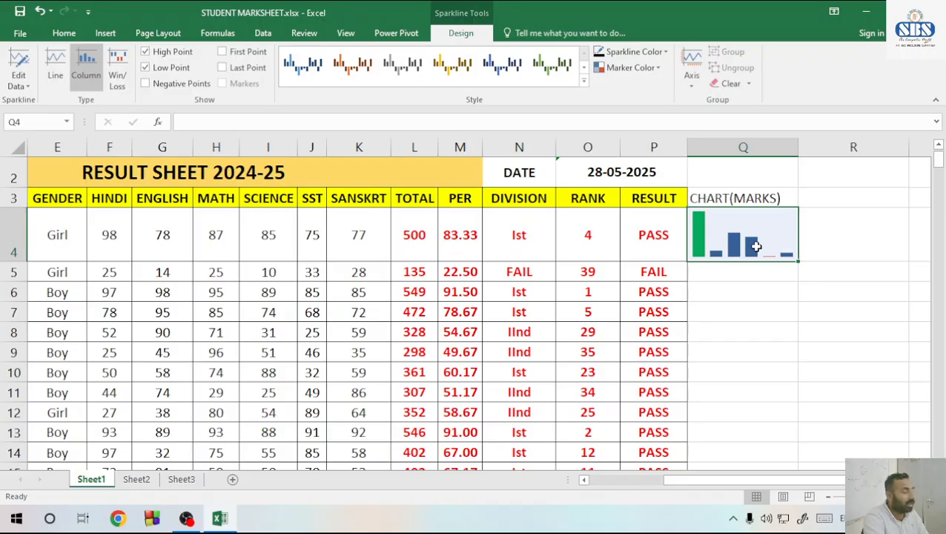
pyautogui.moveTo(800, 262); pyautogui.dragTo(773, 434)
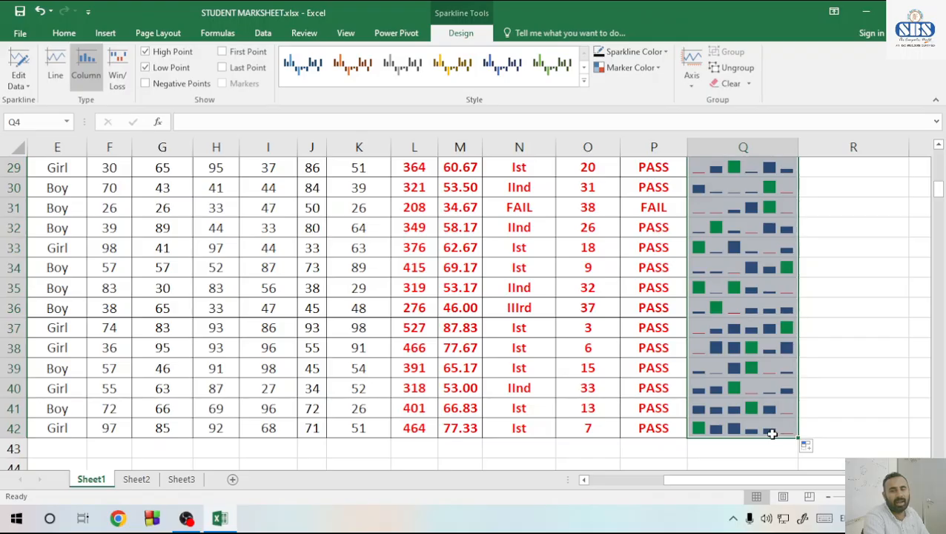
pyautogui.scroll(14, 772, 367)
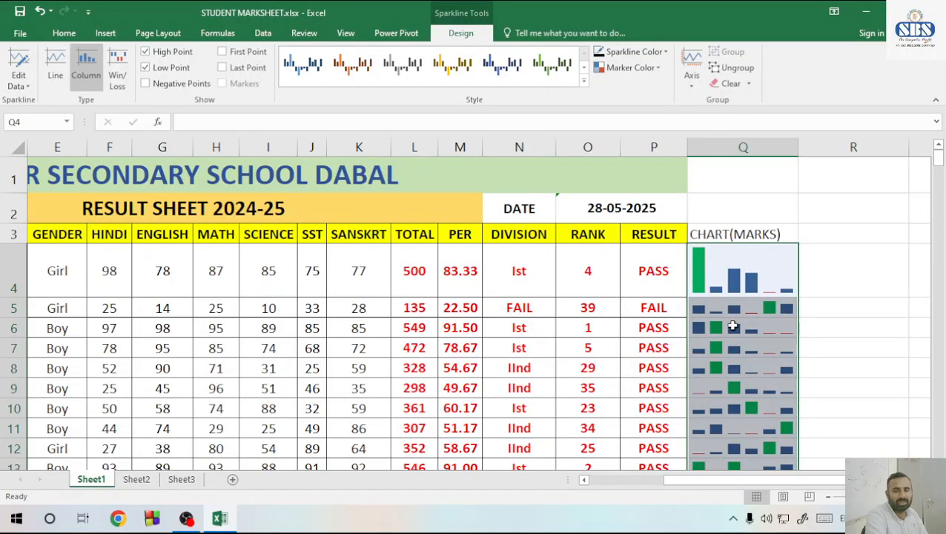
pyautogui.click(764, 313)
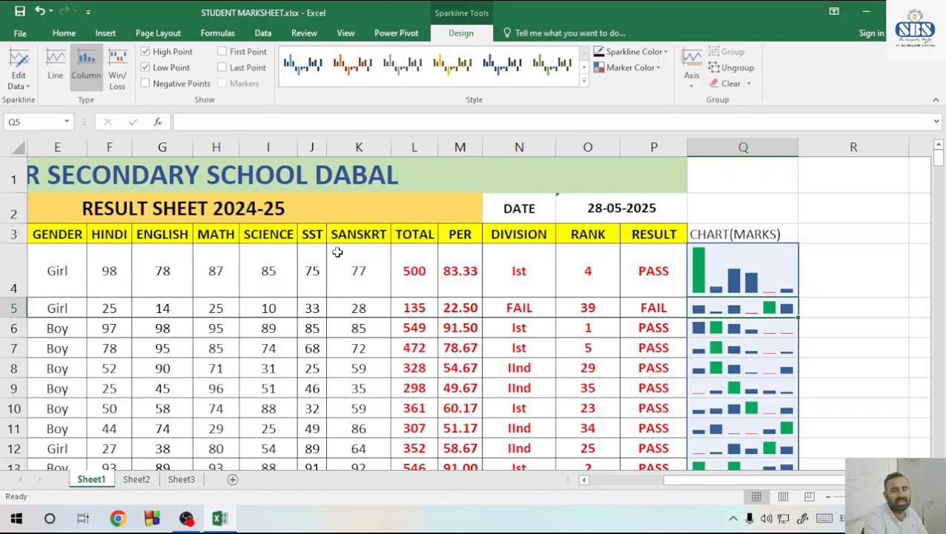
pyautogui.click(732, 331)
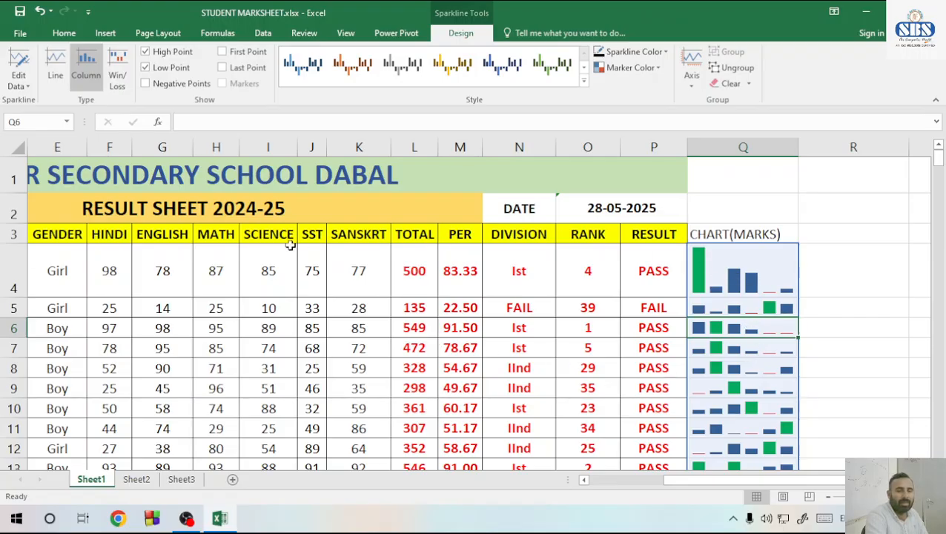
# Give all student rows, 4 through 42, one uniform and taller row height
pyautogui.moveTo(7, 276); pyautogui.dragTo(147, 432)
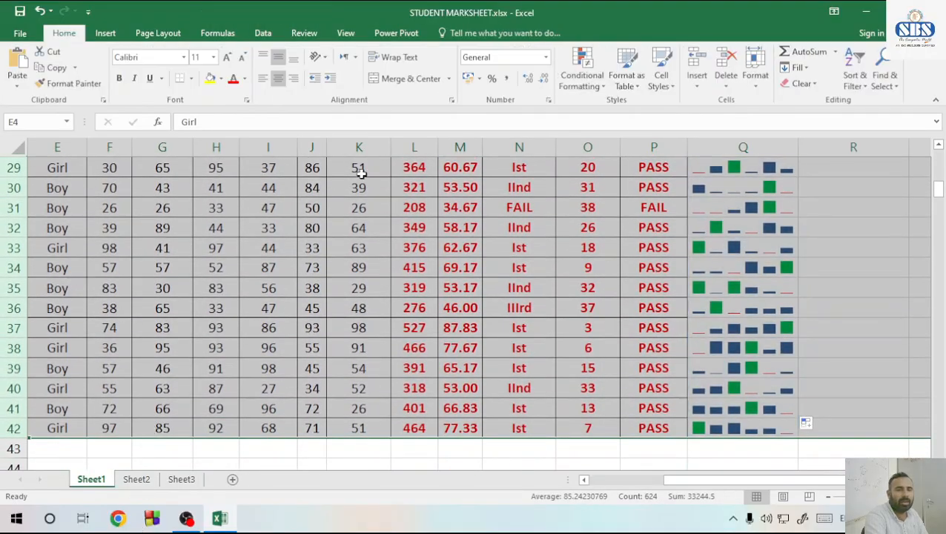
pyautogui.click(105, 33)
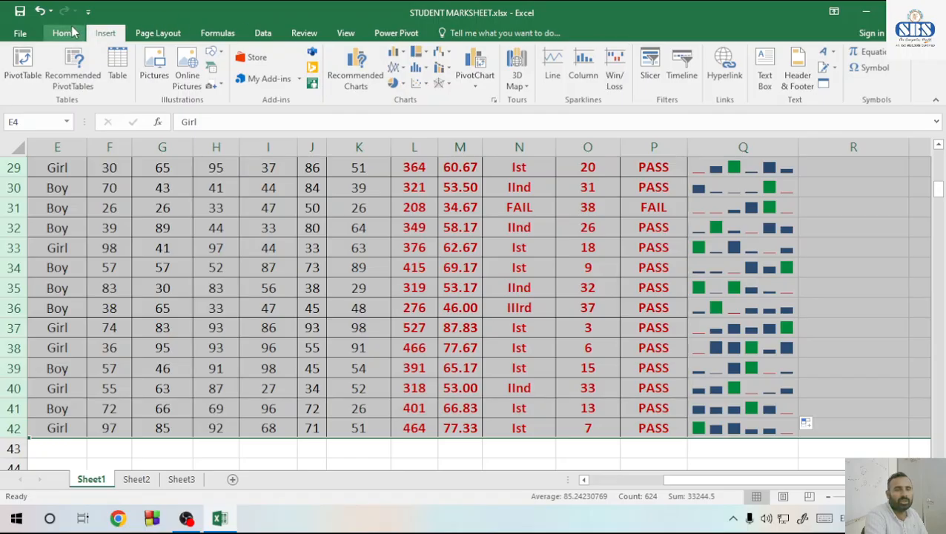
pyautogui.click(64, 33)
pyautogui.click(755, 74)
pyautogui.click(787, 115)
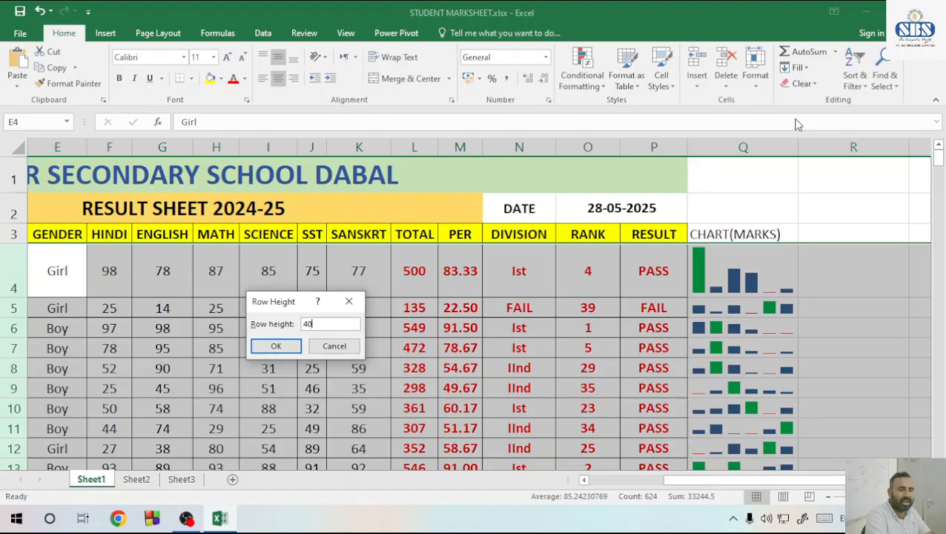
pyautogui.press('BackSpace')
pyautogui.press('Return')
# Widen column Q so the sparklines have more room
pyautogui.scroll(-2, 823, 221)
pyautogui.click(786, 228)
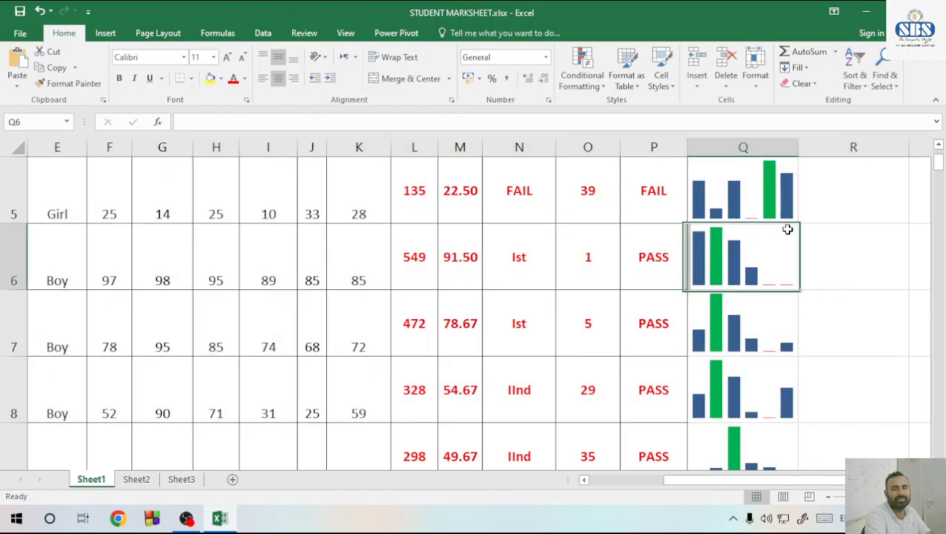
pyautogui.moveTo(798, 146); pyautogui.dragTo(851, 147)
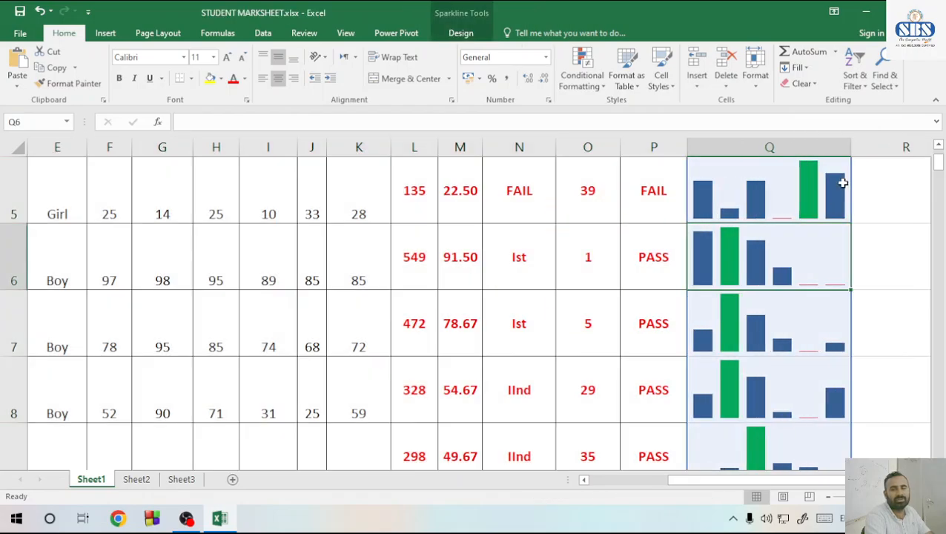
pyautogui.scroll(2, 825, 236)
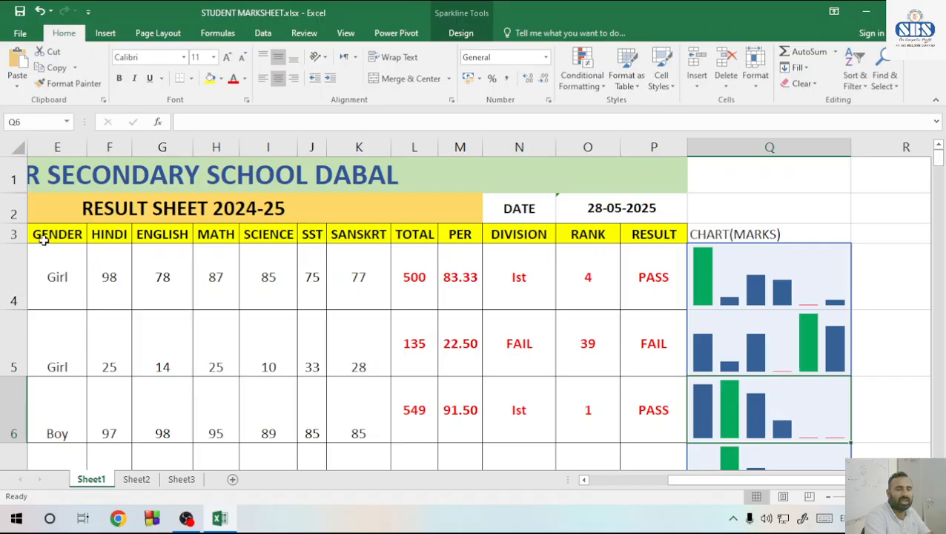
# Copy the formatting of the RESULT heading in P3 onto the CHART(MARKS) heading in Q3
pyautogui.moveTo(43, 239); pyautogui.dragTo(757, 231)
pyautogui.click(630, 227)
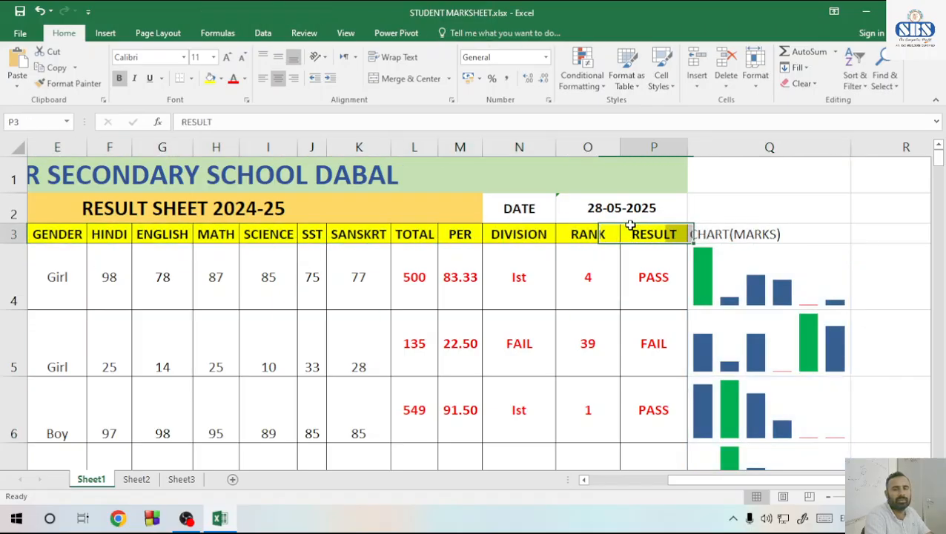
pyautogui.click(68, 83)
pyautogui.click(723, 237)
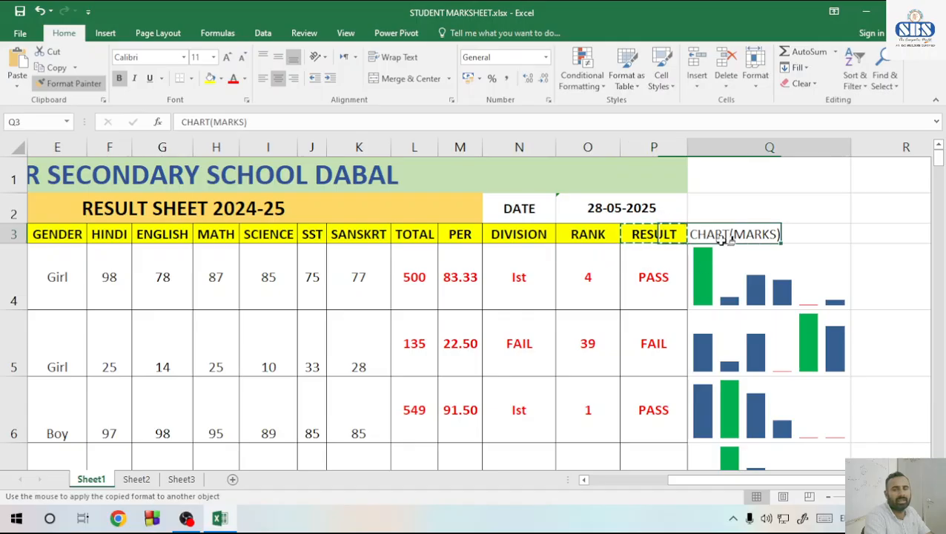
pyautogui.click(664, 275)
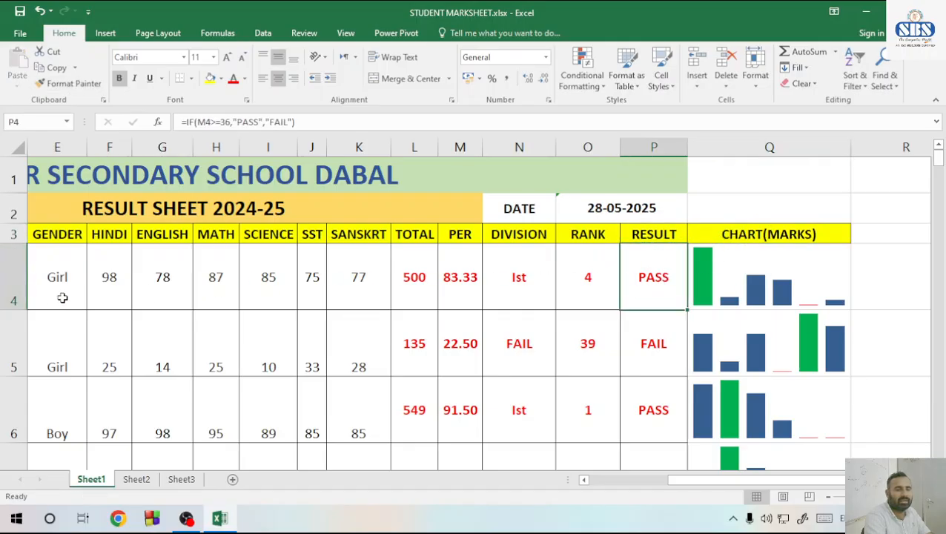
# Center the contents of student rows 4 through 42 horizontally and align them to the bottom of their cells
pyautogui.moveTo(15, 273); pyautogui.dragTo(97, 412)
pyautogui.click(279, 80)
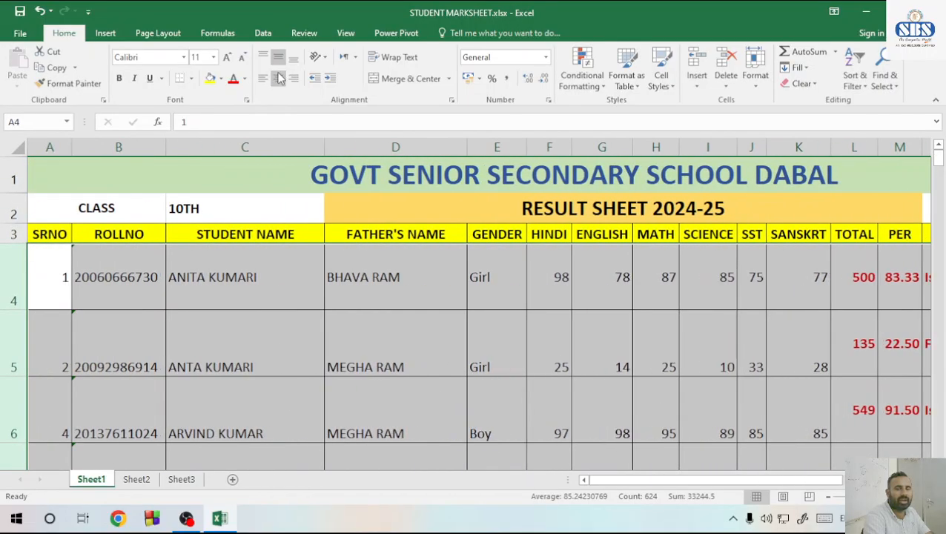
pyautogui.click(279, 79)
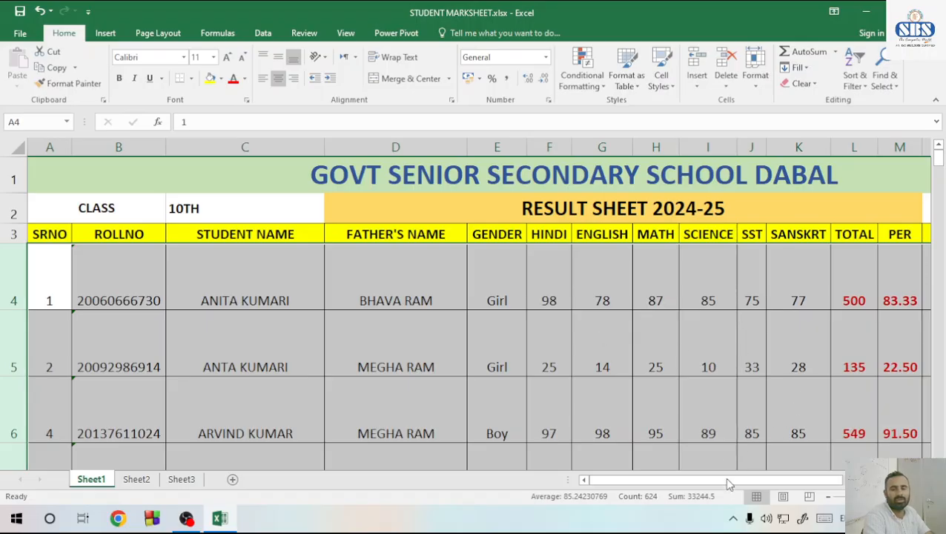
# Clear the entire group of column sparklines from the CHART(MARKS) column
pyautogui.moveTo(729, 484); pyautogui.dragTo(807, 482)
pyautogui.click(798, 305)
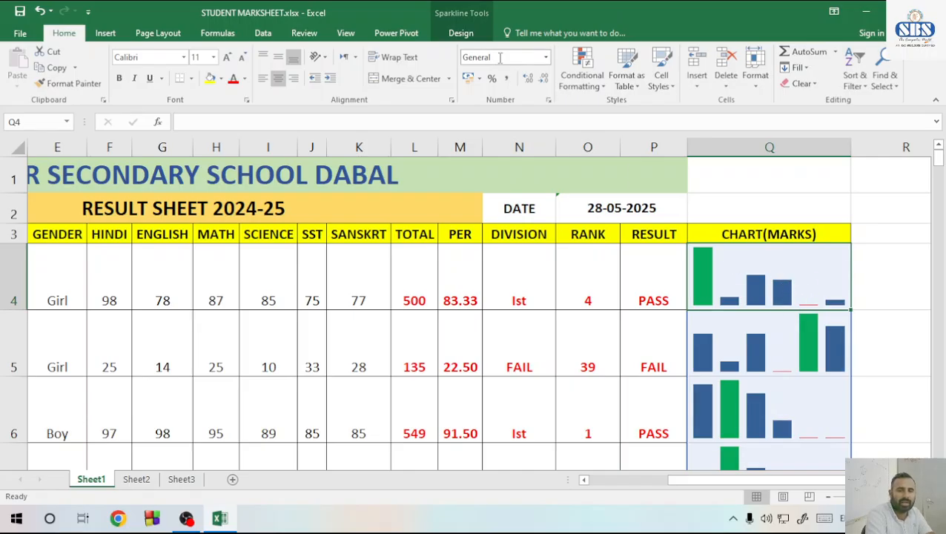
pyautogui.click(459, 33)
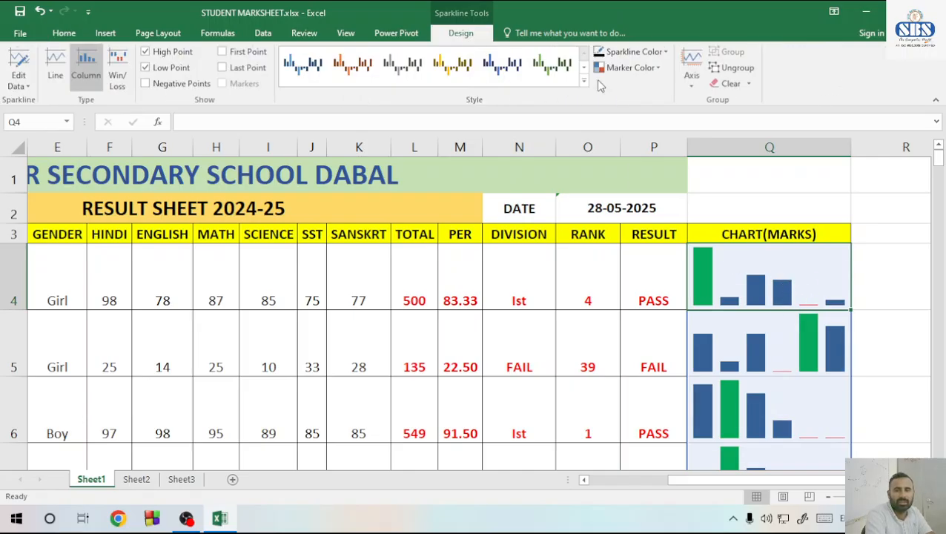
pyautogui.click(729, 83)
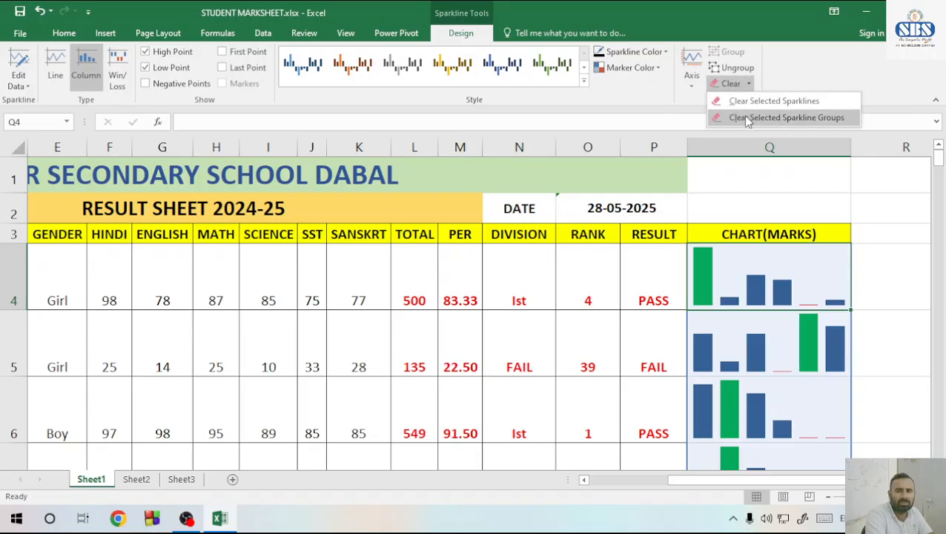
pyautogui.click(747, 118)
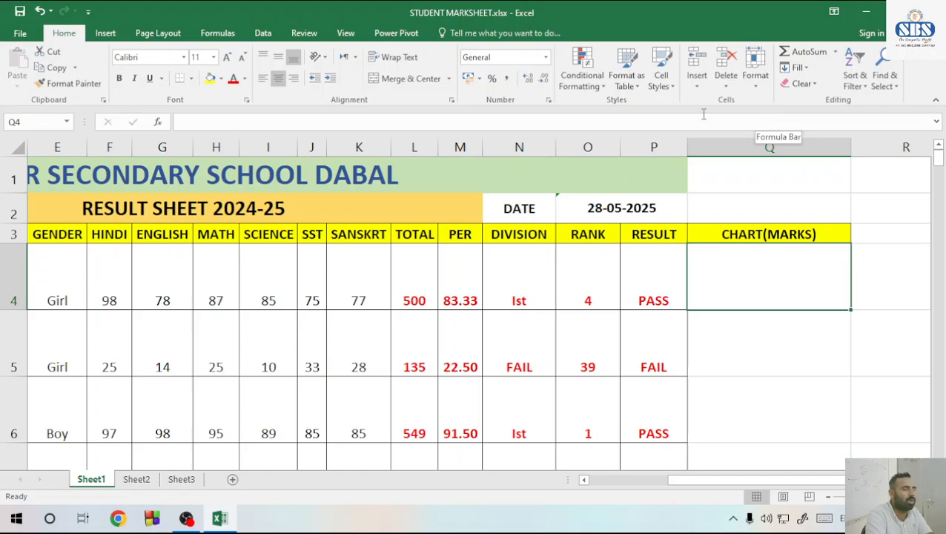
# Insert a line sparkline in Q4 from the subject marks in F4:K4
pyautogui.click(106, 34)
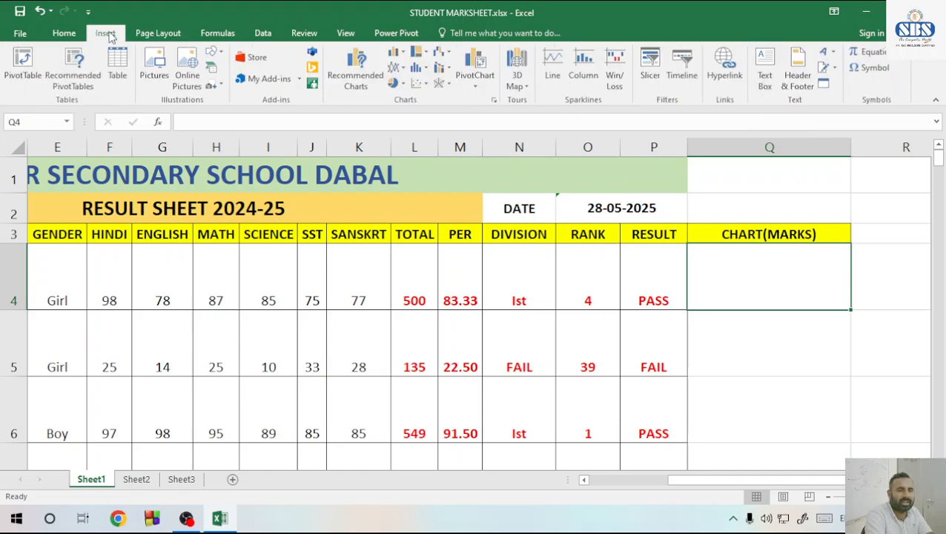
pyautogui.click(552, 66)
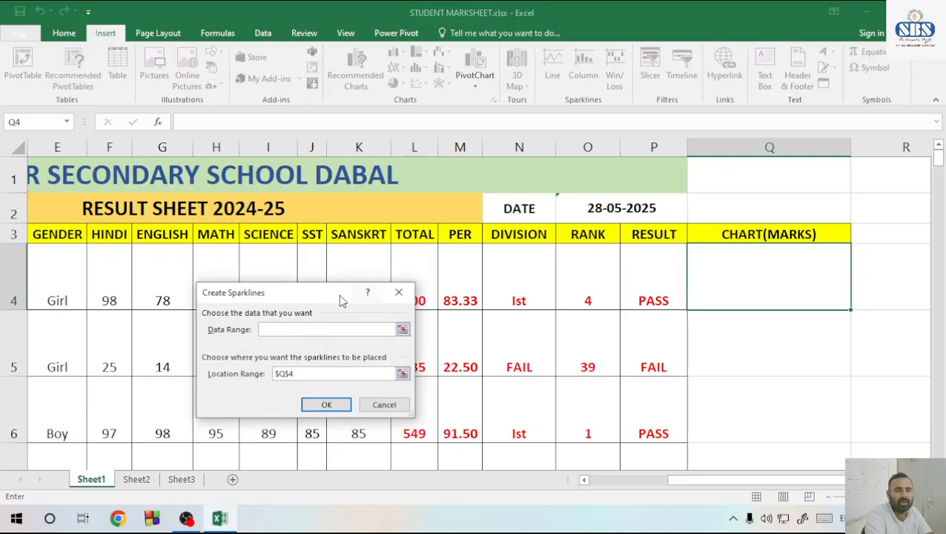
pyautogui.click(402, 330)
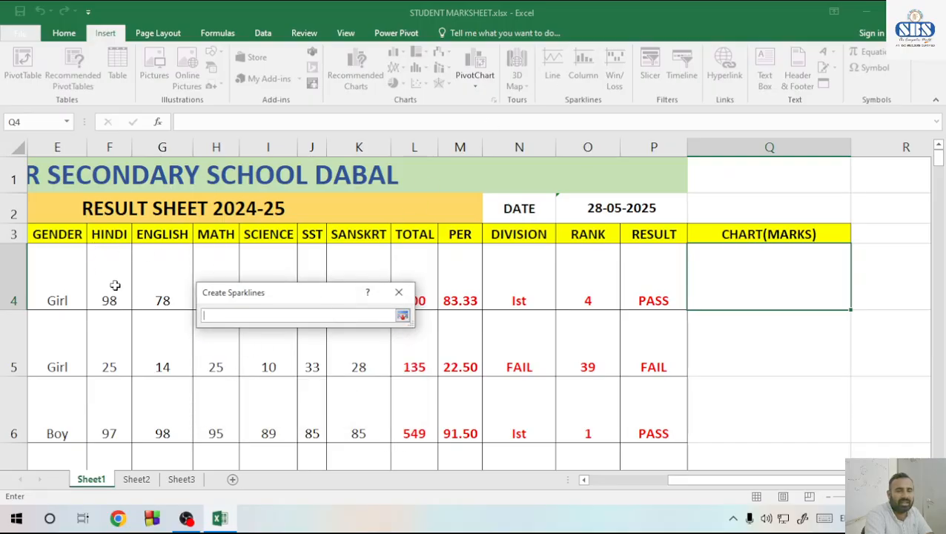
pyautogui.moveTo(115, 286); pyautogui.dragTo(380, 294)
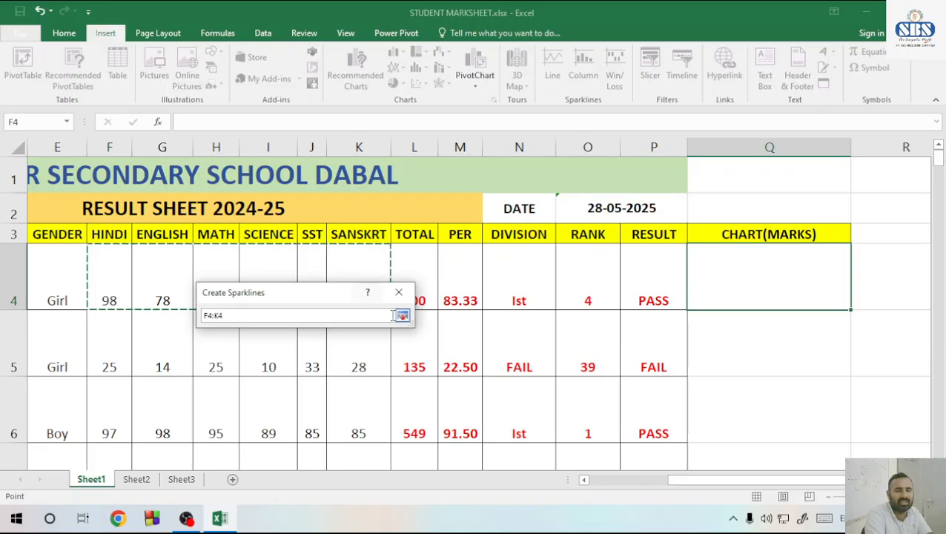
pyautogui.click(401, 315)
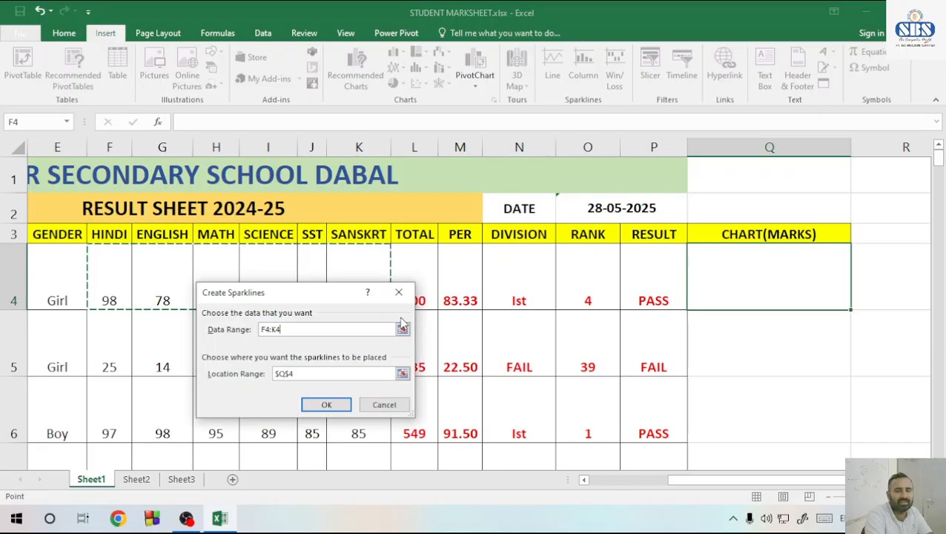
pyautogui.click(326, 406)
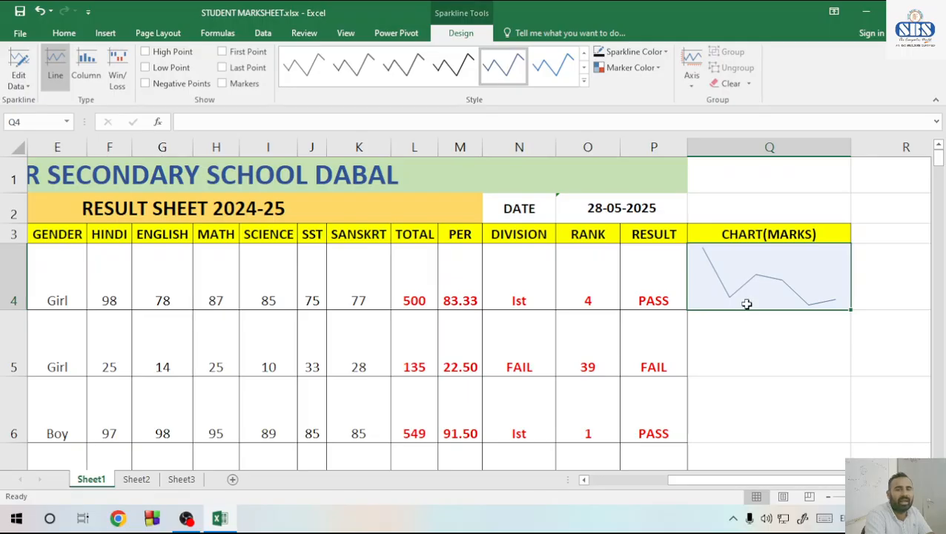
# Color the Q4 line sparkline's high point green and its low point red
pyautogui.click(630, 67)
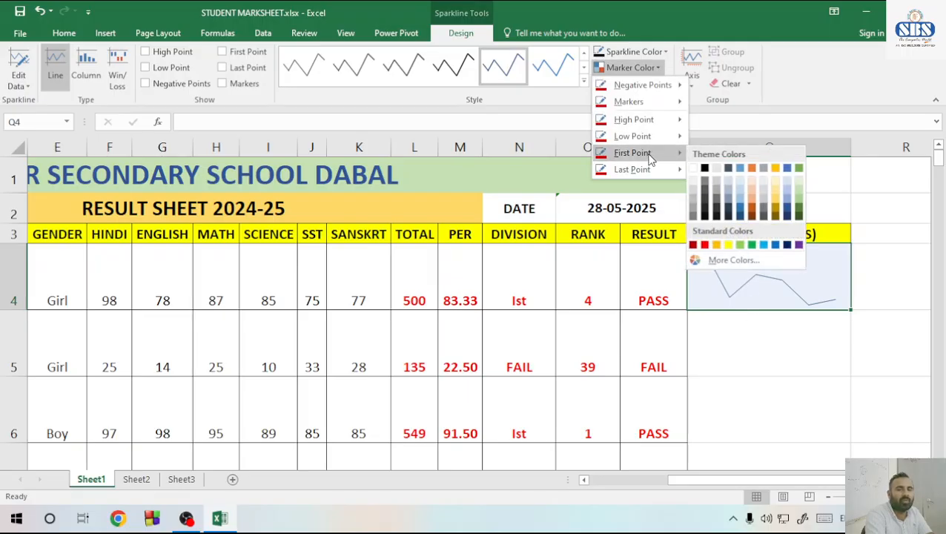
pyautogui.moveTo(642, 126)
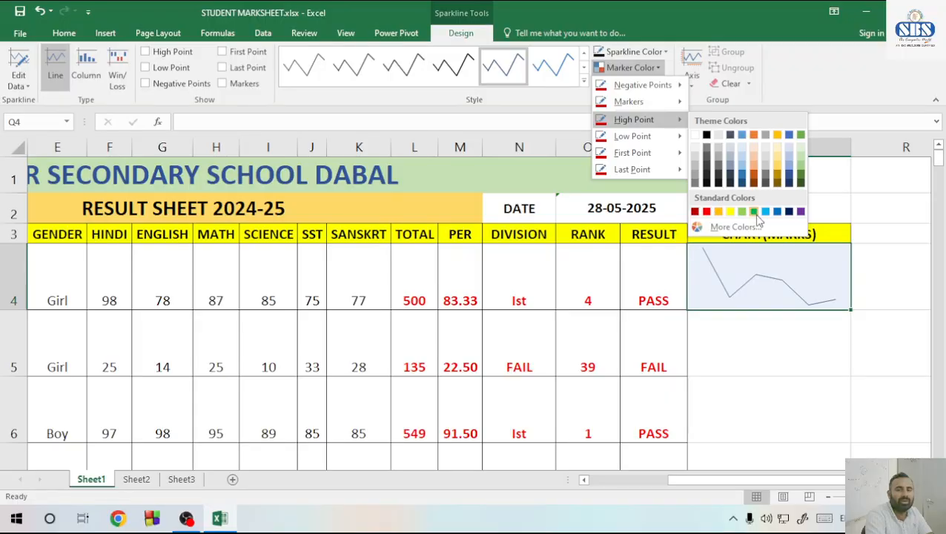
pyautogui.click(752, 214)
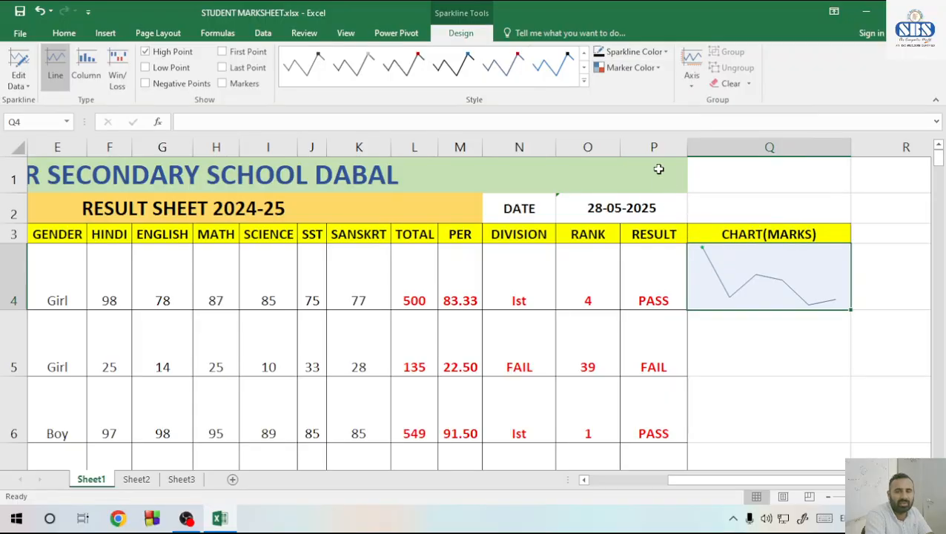
pyautogui.click(657, 68)
pyautogui.moveTo(634, 137)
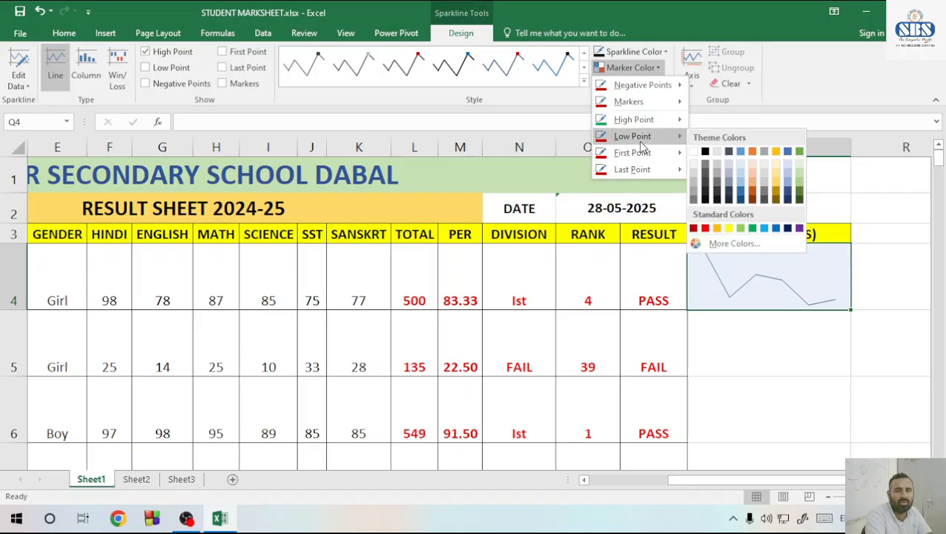
pyautogui.click(708, 228)
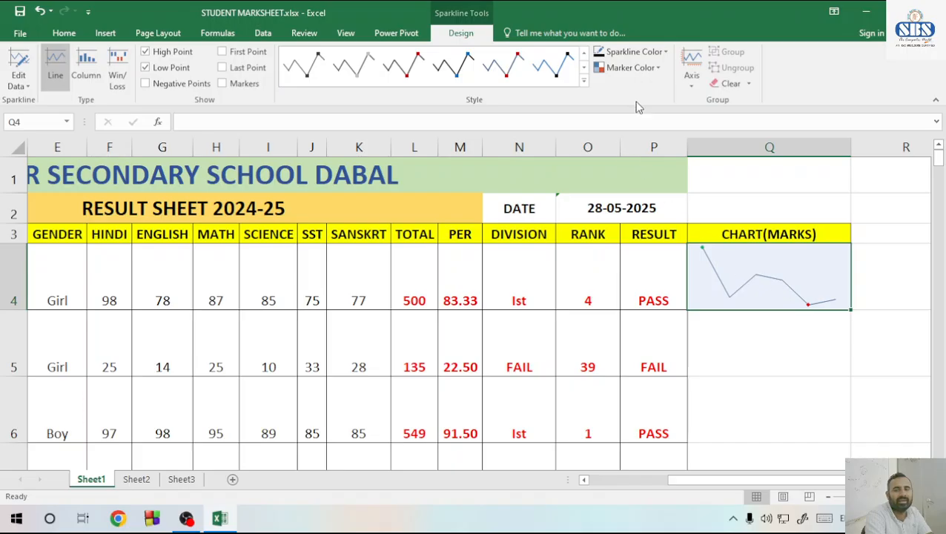
# Show the Q4 sparkline's markers in green
pyautogui.click(631, 67)
pyautogui.moveTo(646, 107)
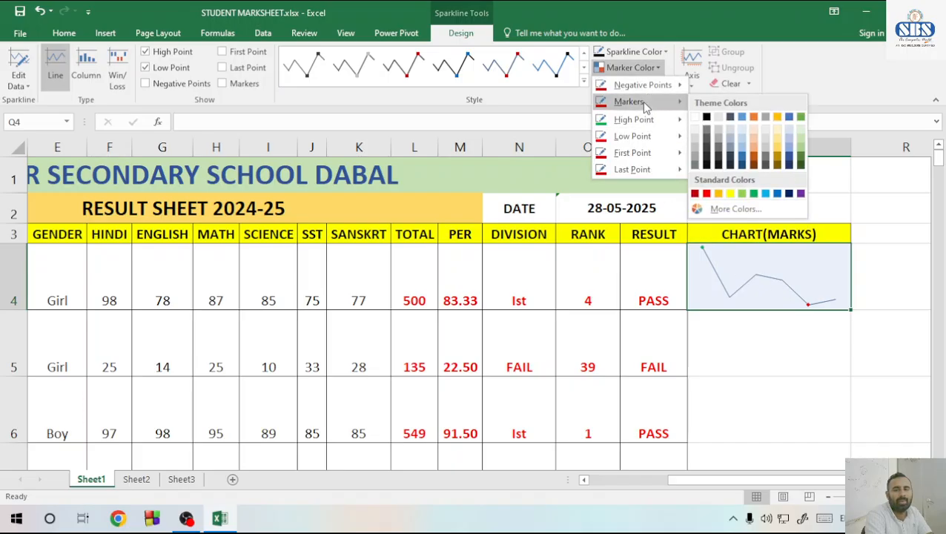
pyautogui.click(754, 194)
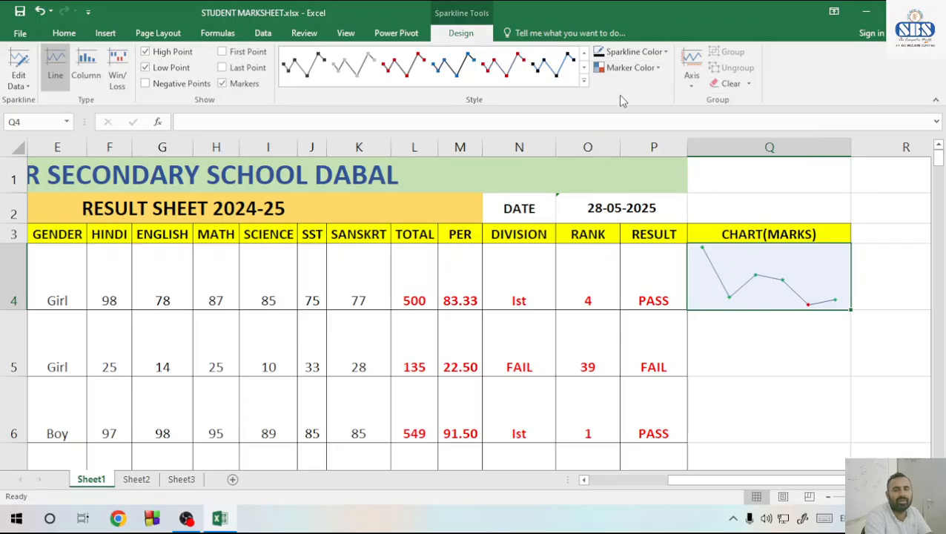
# Color the markers of the Q4 line sparkline dark blue
pyautogui.click(630, 67)
pyautogui.moveTo(638, 109)
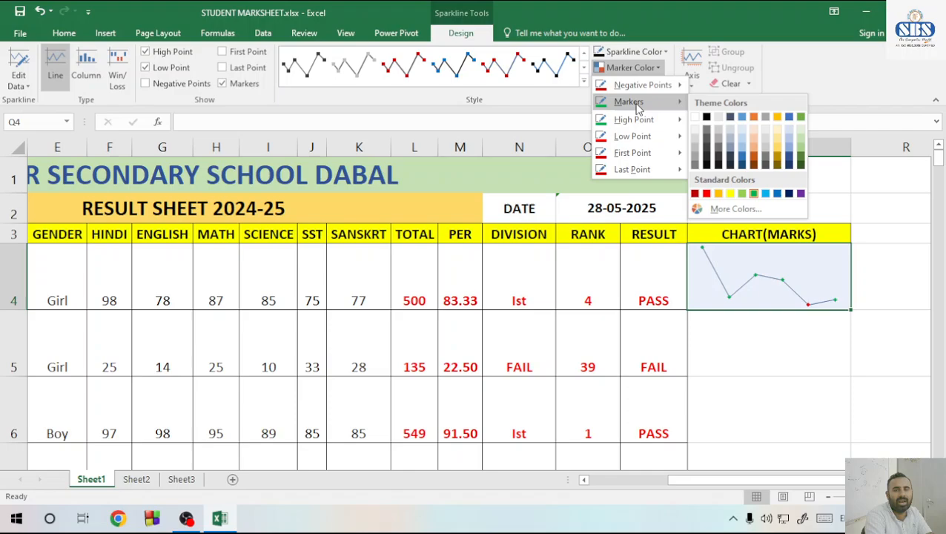
pyautogui.click(791, 195)
# Fill the line sparkline from Q4 down to Q42 for all students and review the column
pyautogui.click(778, 342)
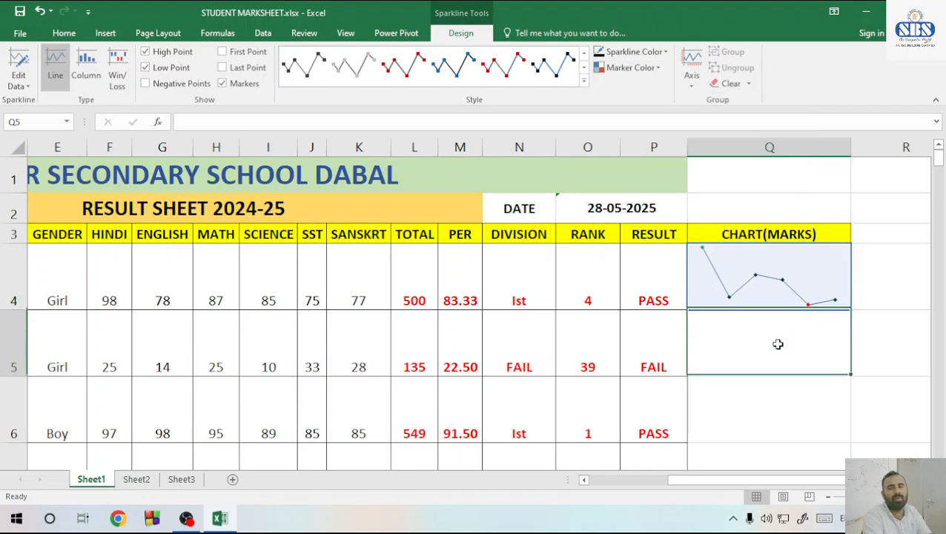
pyautogui.click(826, 277)
pyautogui.moveTo(849, 312)
pyautogui.mouseDown()
pyautogui.moveTo(842, 450)
pyautogui.moveTo(833, 421)
pyautogui.moveTo(839, 429)
pyautogui.mouseUp()
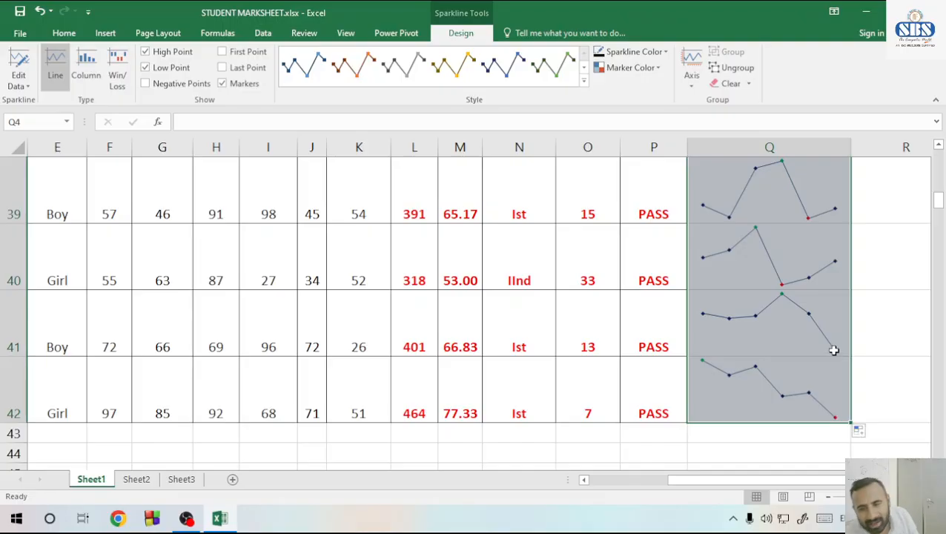
pyautogui.scroll(12, 828, 350)
pyautogui.scroll(-4, 820, 339)
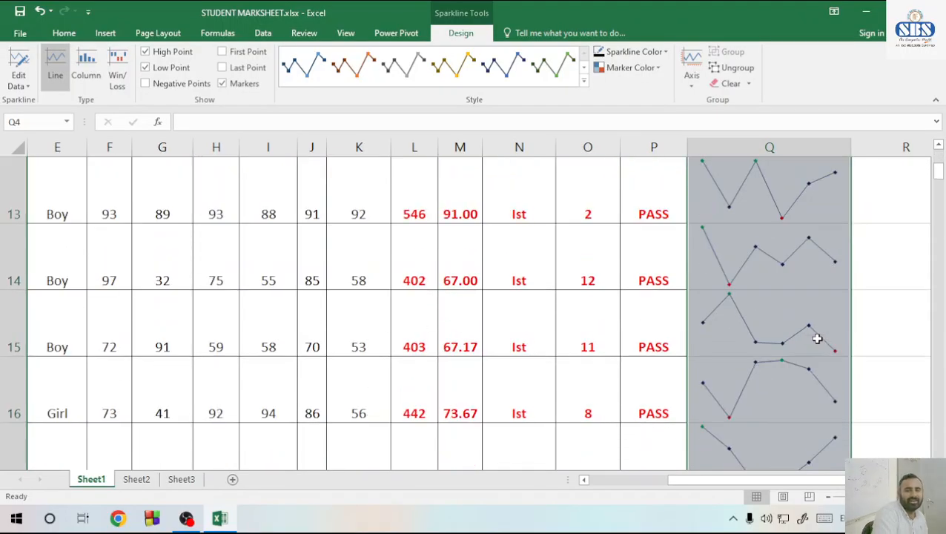
pyautogui.click(775, 344)
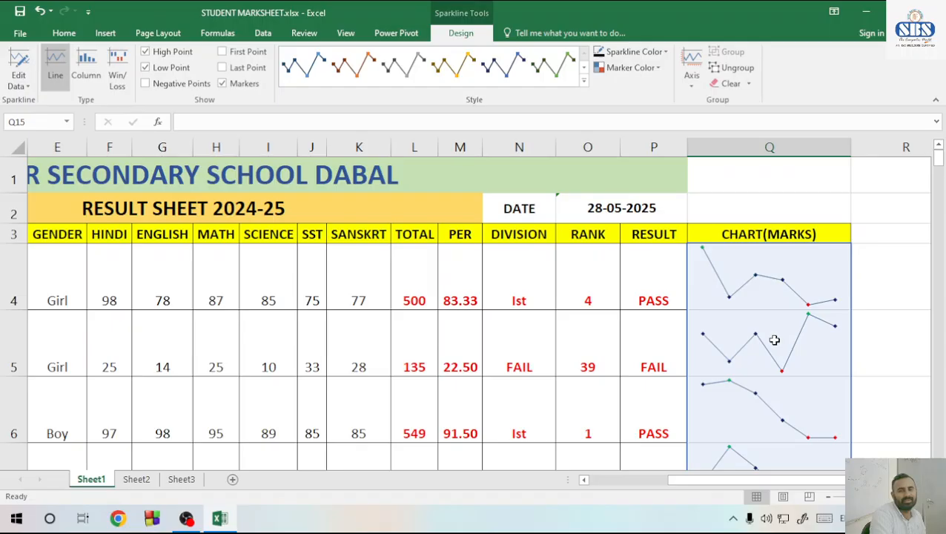
pyautogui.click(795, 334)
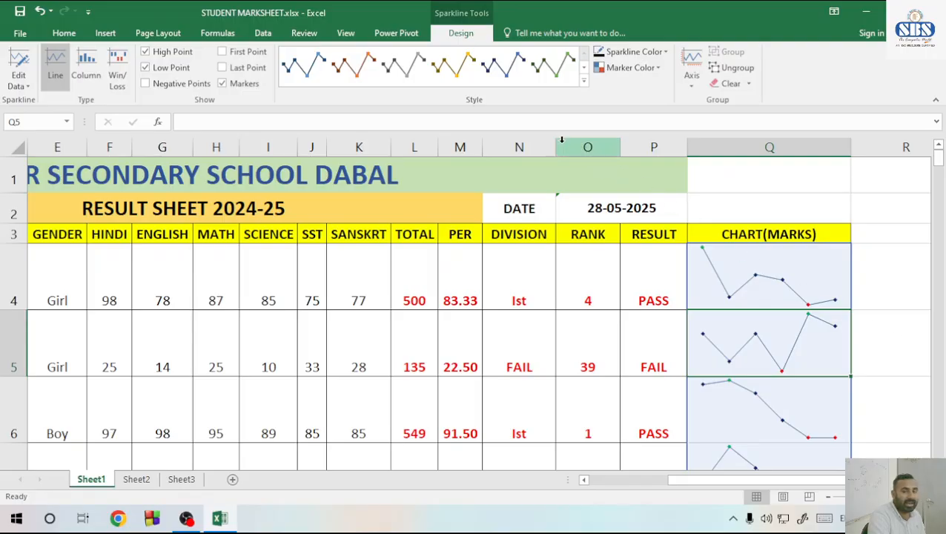
pyautogui.click(748, 84)
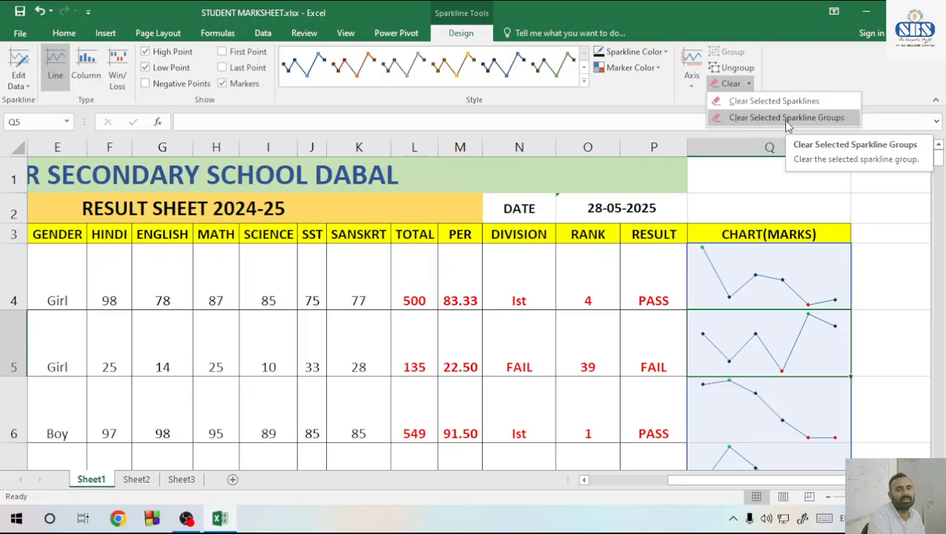
pyautogui.click(691, 85)
pyautogui.click(719, 133)
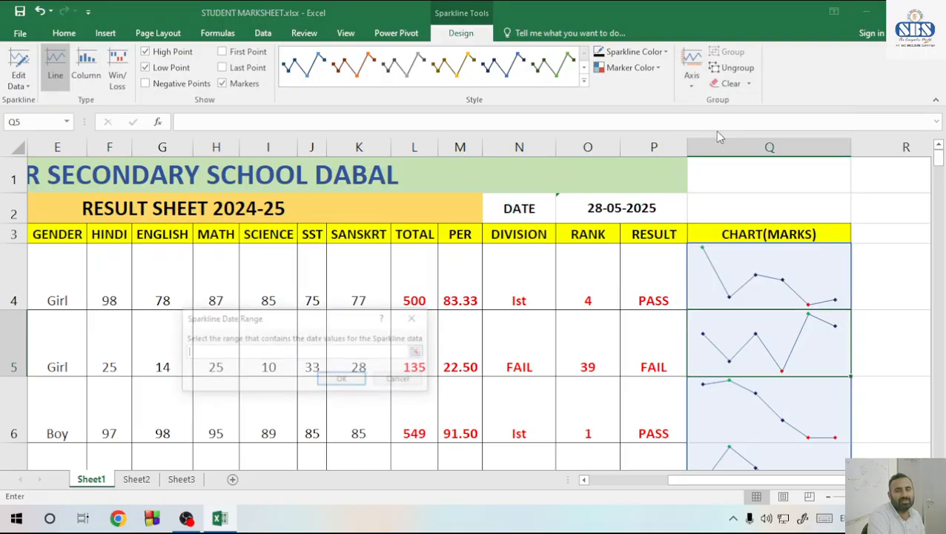
pyautogui.click(415, 317)
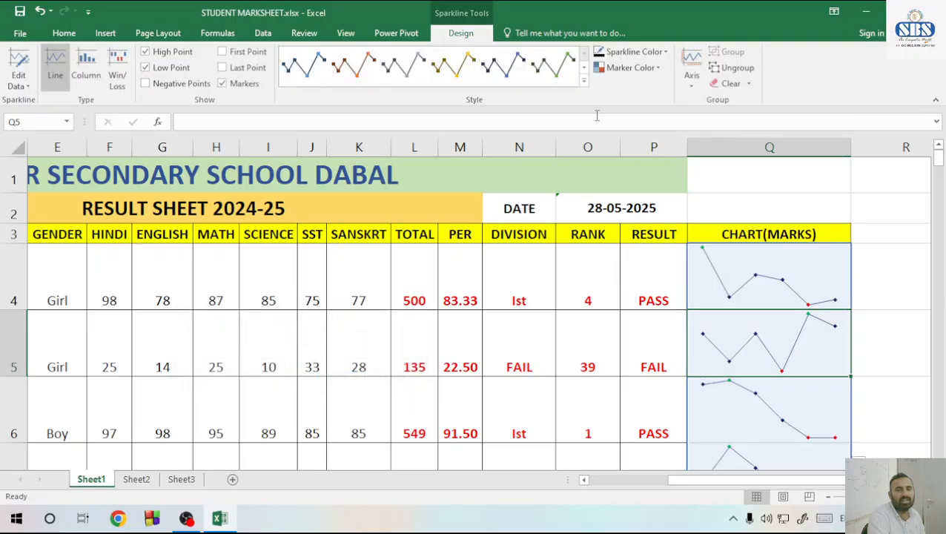
# Turn on Show Axis for the sparkline group in column Q
pyautogui.click(690, 85)
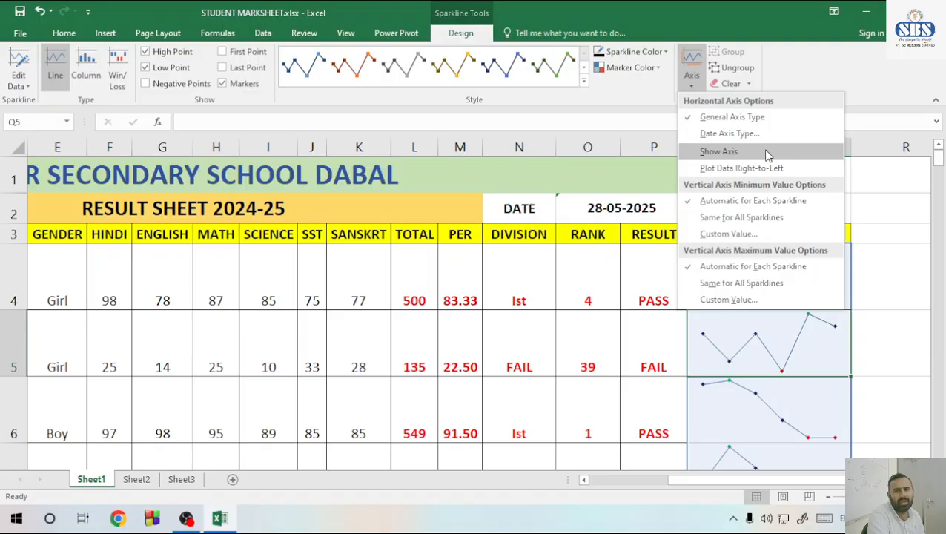
pyautogui.click(768, 153)
# Try the same vertical axis minimum for all sparklines, review column Q, and return the minimum to automatic for each sparkline
pyautogui.click(690, 82)
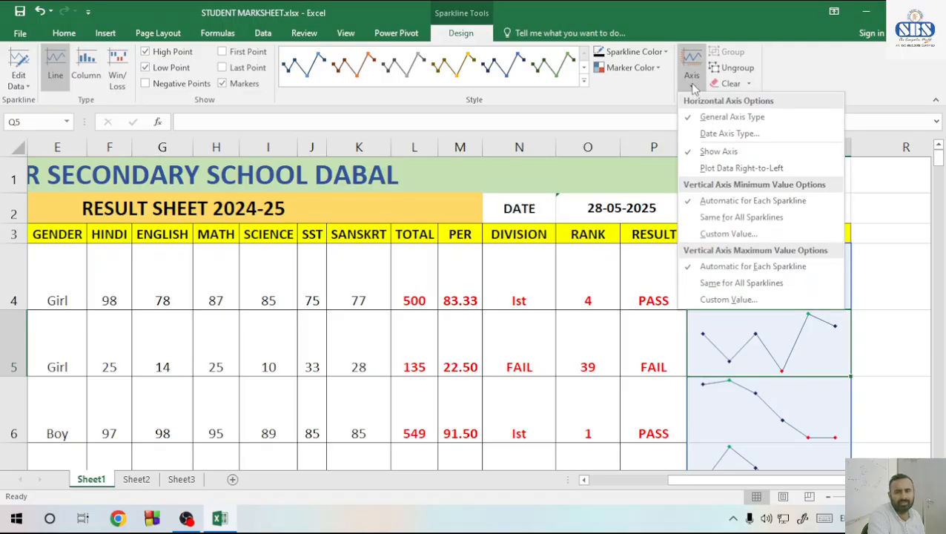
pyautogui.click(741, 217)
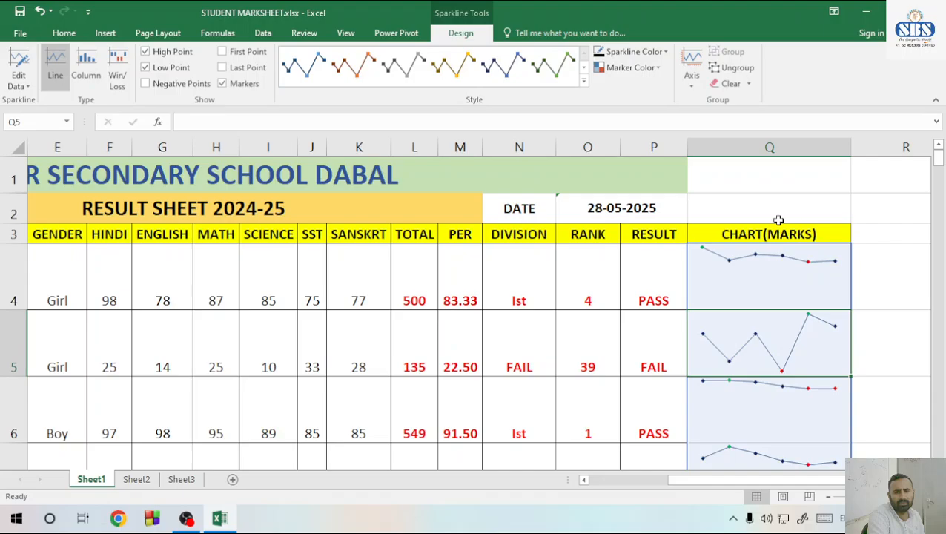
pyautogui.scroll(-11, 778, 285)
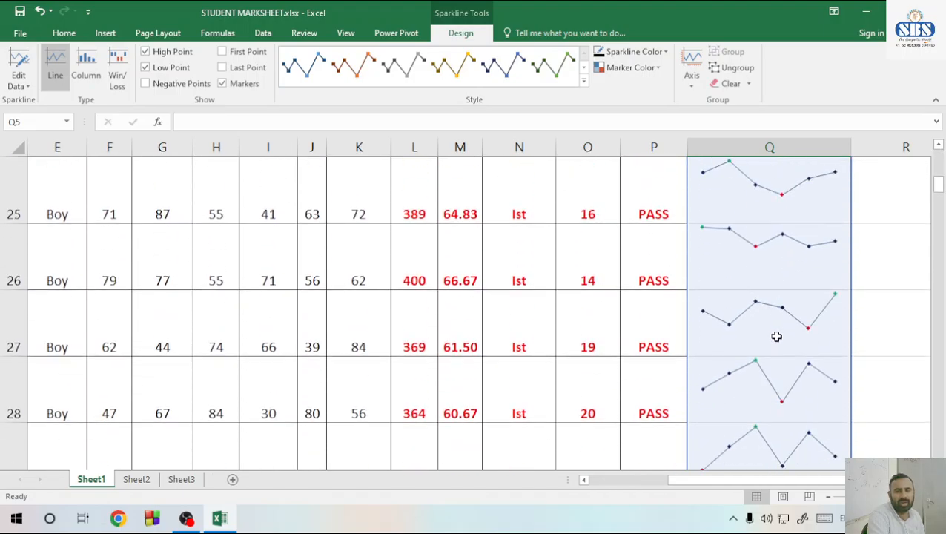
pyautogui.scroll(-4, 776, 345)
pyautogui.scroll(12, 776, 344)
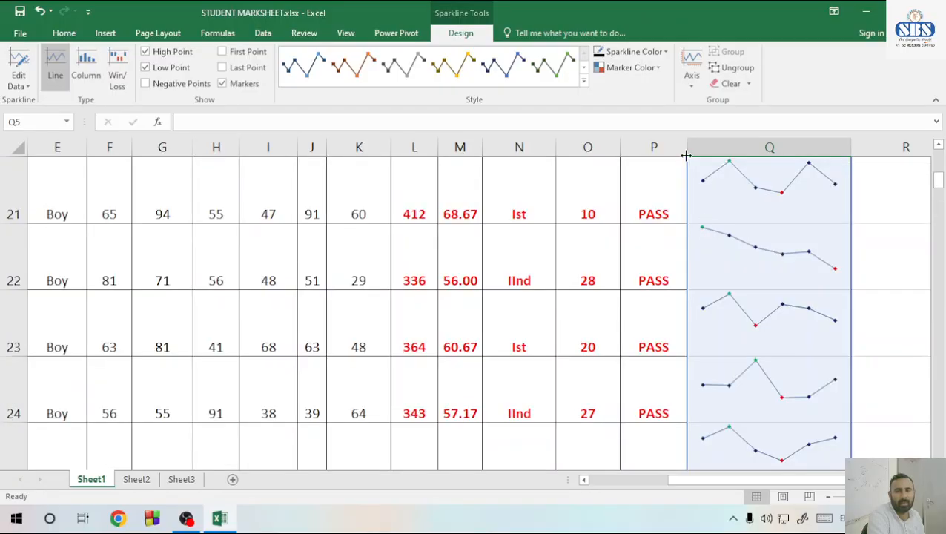
pyautogui.click(688, 80)
pyautogui.click(757, 218)
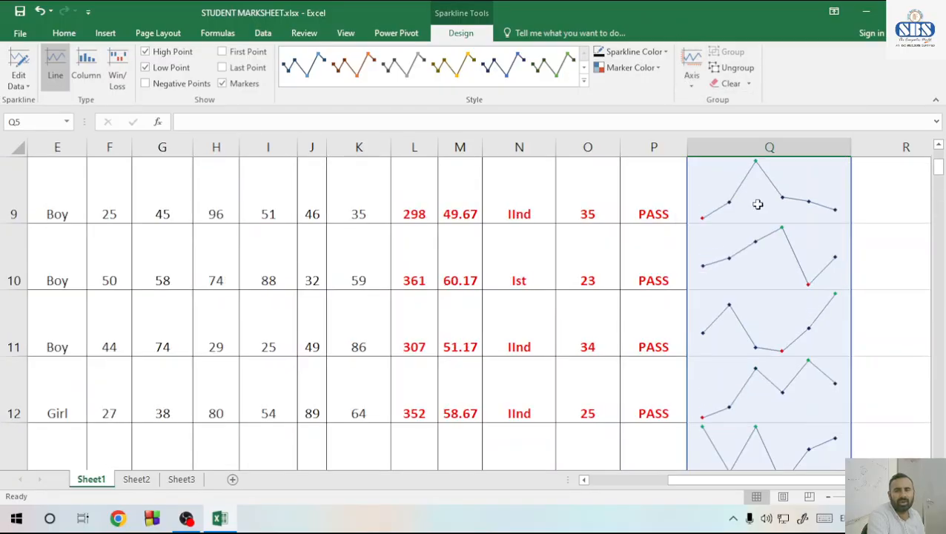
pyautogui.scroll(3, 763, 236)
pyautogui.click(691, 77)
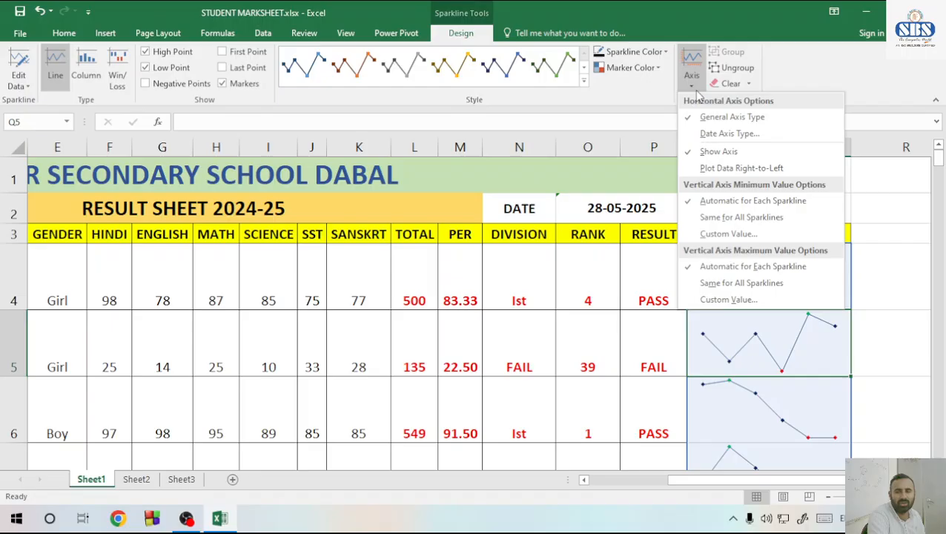
pyautogui.click(769, 236)
pyautogui.click(405, 323)
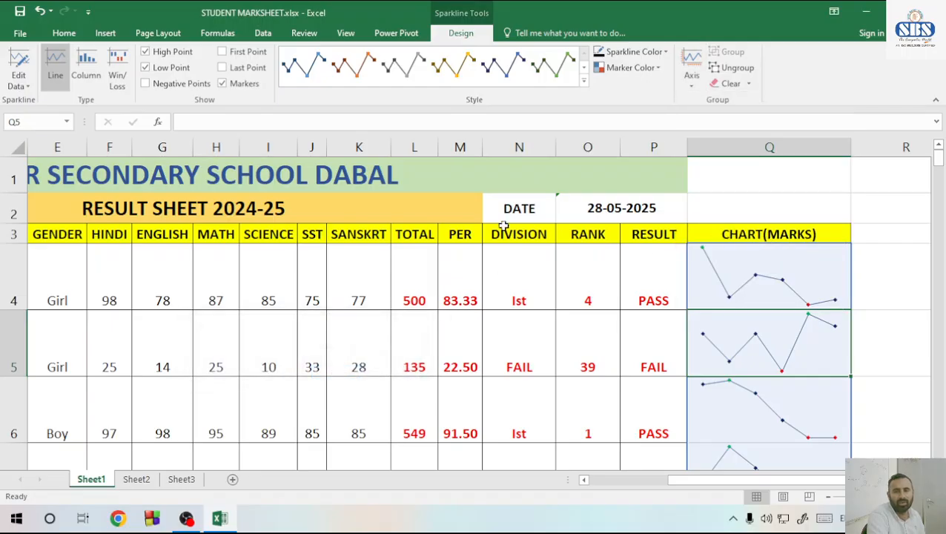
pyautogui.click(691, 75)
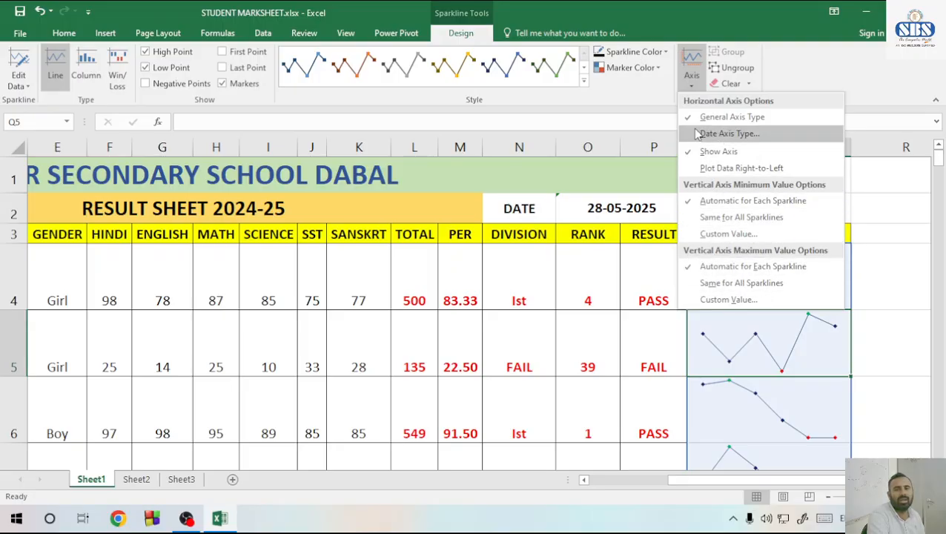
pyautogui.click(631, 95)
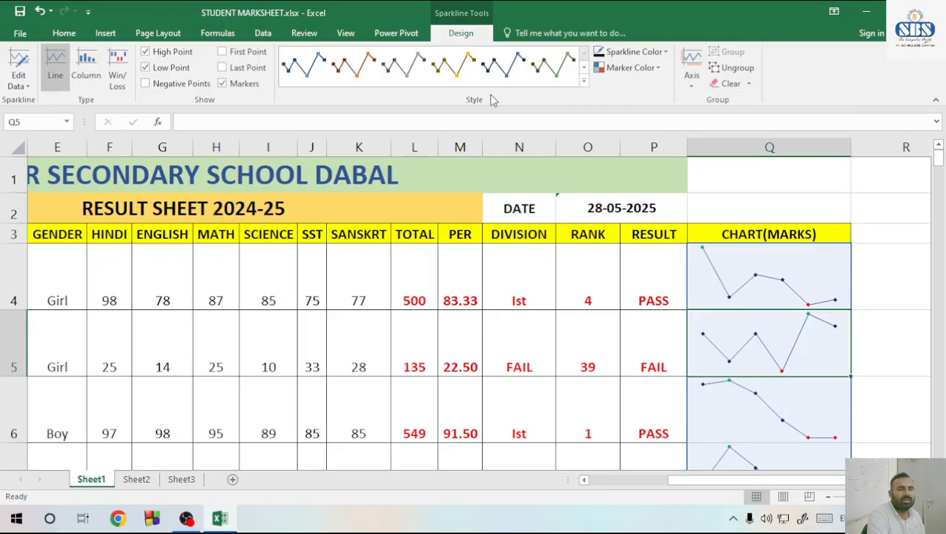
# Try red and gray sparkline styles, and apply the style with a green line, blue markers and a red low point
pyautogui.click(585, 86)
pyautogui.click(513, 216)
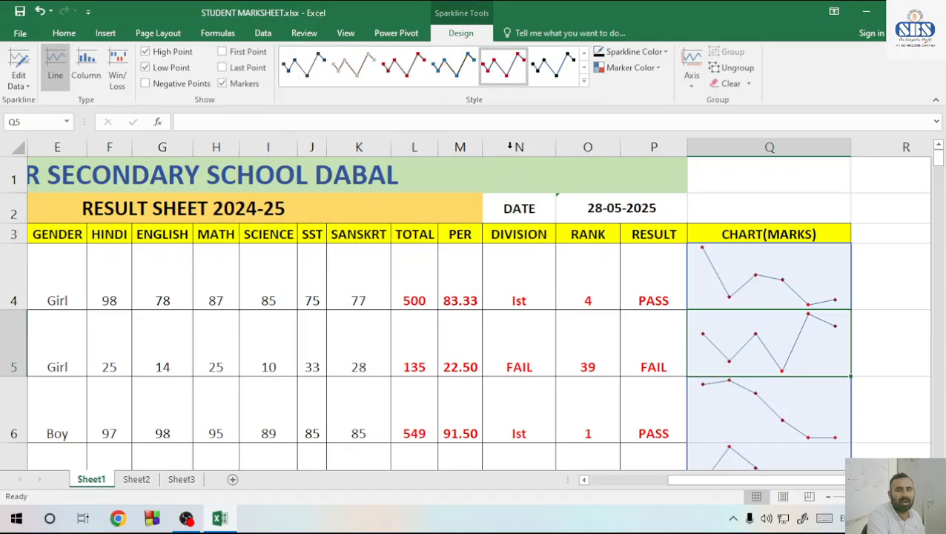
pyautogui.click(353, 66)
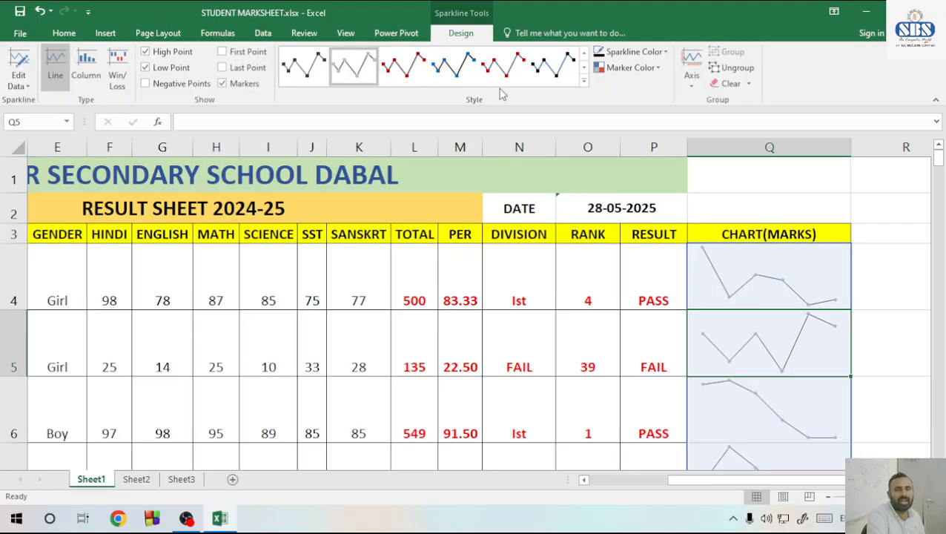
pyautogui.click(584, 82)
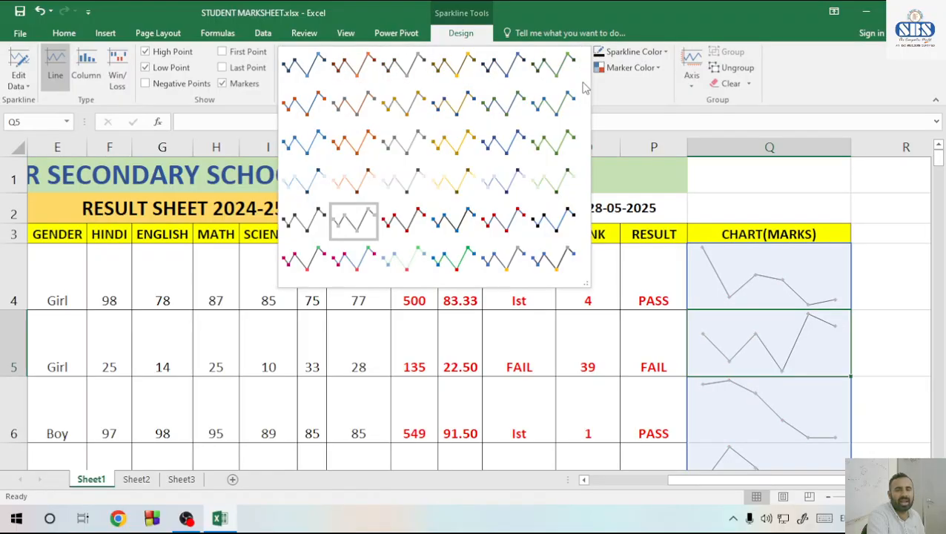
pyautogui.click(459, 266)
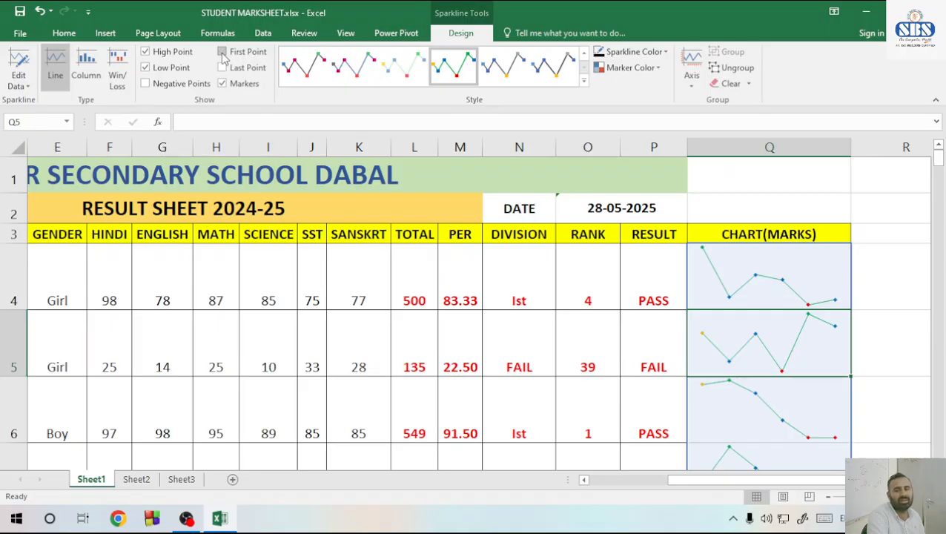
# Convert the column Q sparklines to the Column type, trying Win/Loss before returning to Column
pyautogui.click(89, 67)
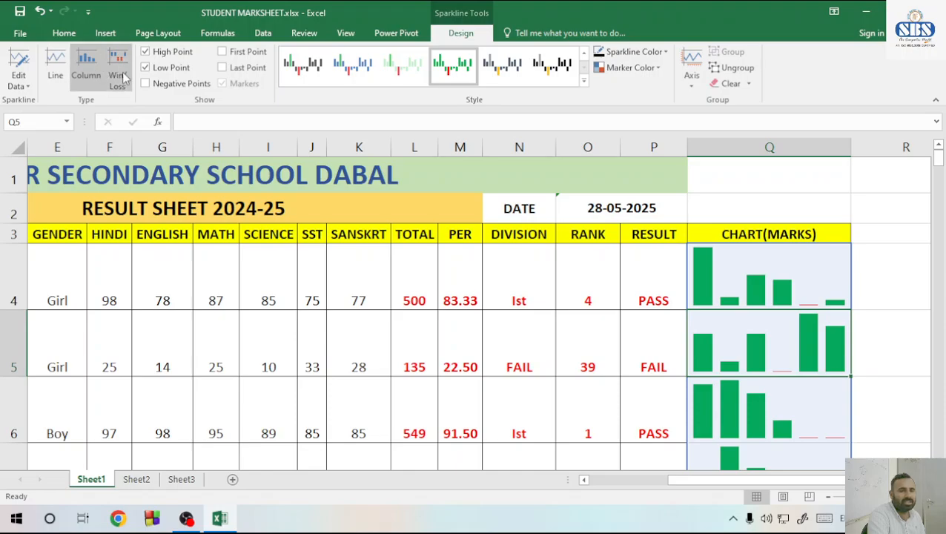
pyautogui.click(119, 74)
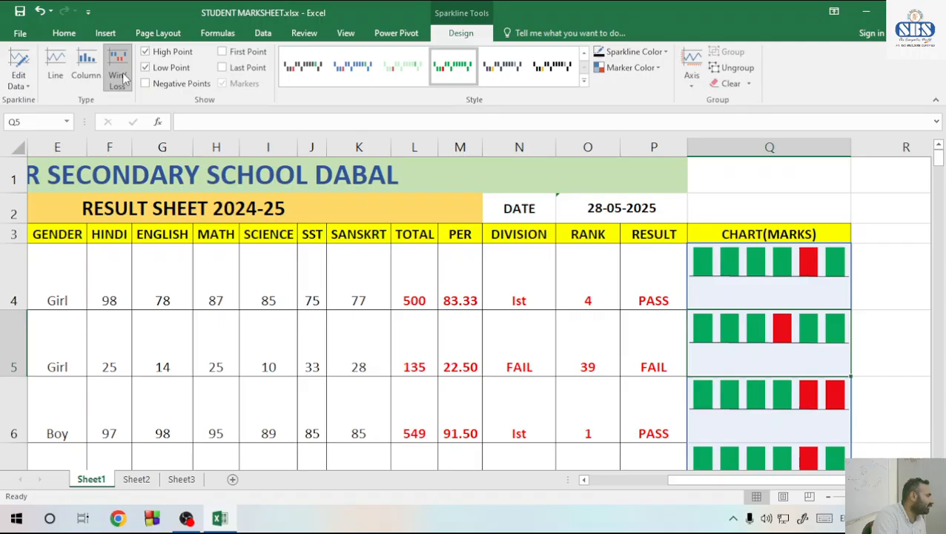
pyautogui.click(86, 65)
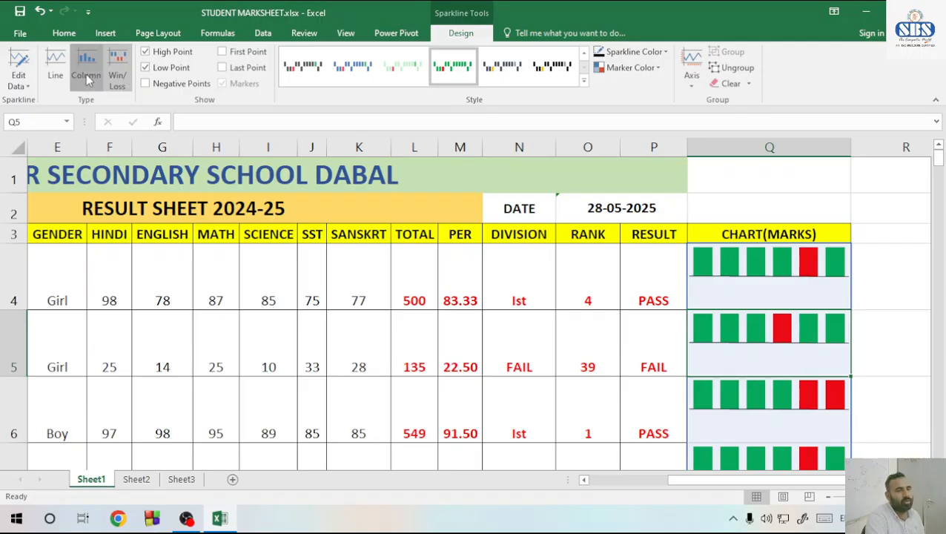
# Go to Sheet2 and increase the height of row 2 to make room for a sparkline
pyautogui.click(136, 480)
pyautogui.click(185, 479)
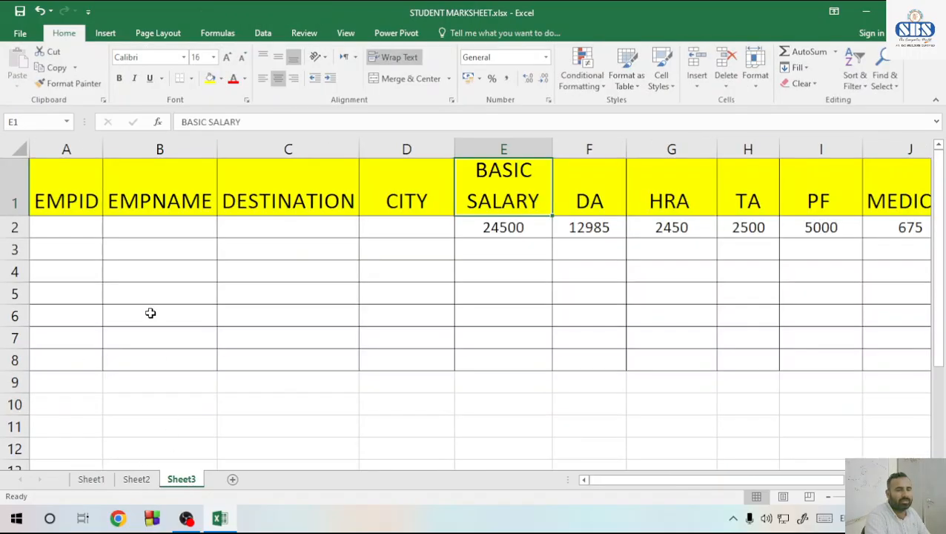
pyautogui.click(136, 479)
pyautogui.moveTo(82, 176); pyautogui.dragTo(109, 417)
pyautogui.scroll(8, 220, 250)
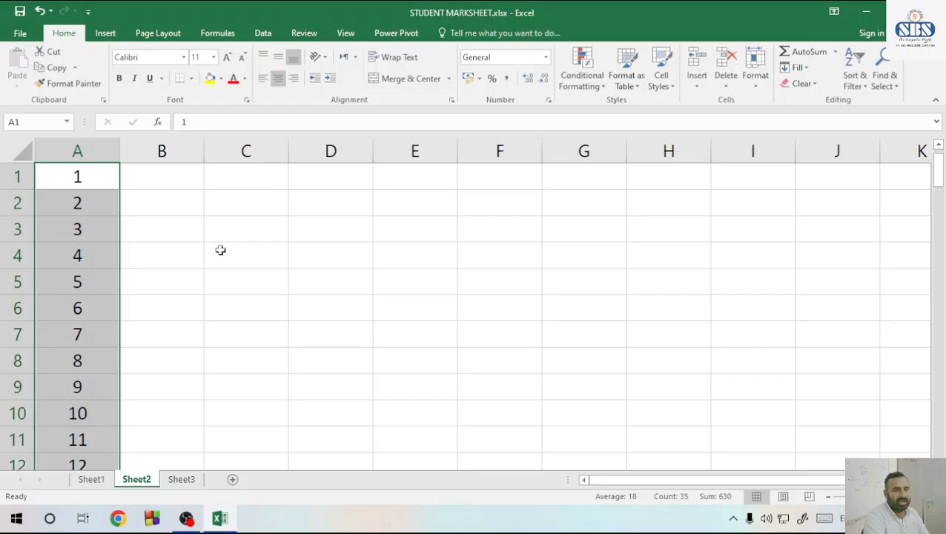
pyautogui.click(251, 212)
pyautogui.moveTo(18, 214); pyautogui.dragTo(37, 304)
# Enter the sample values 5, -10, -5 and 81 in cells C2 to F2
pyautogui.write('5')
pyautogui.press('Tab')
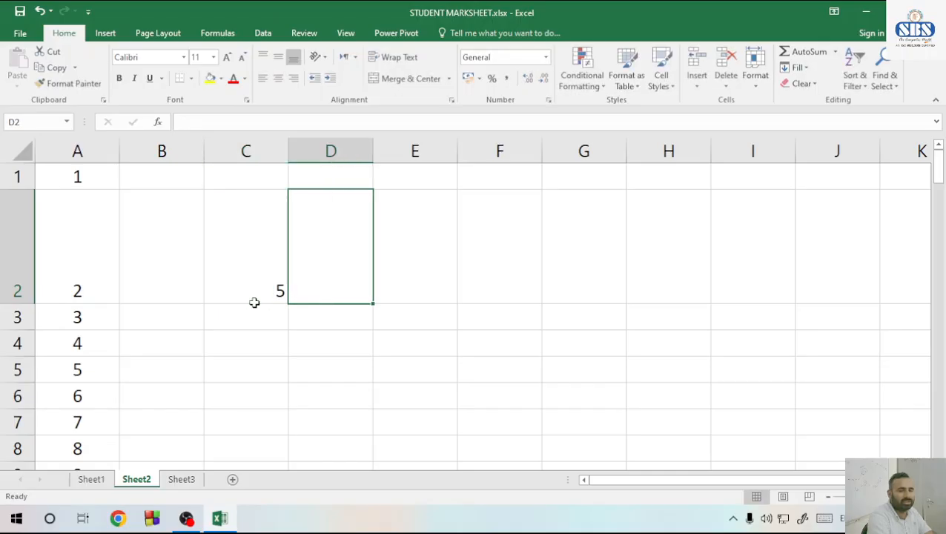
pyautogui.write('-10')
pyautogui.press('Tab')
pyautogui.write('-5')
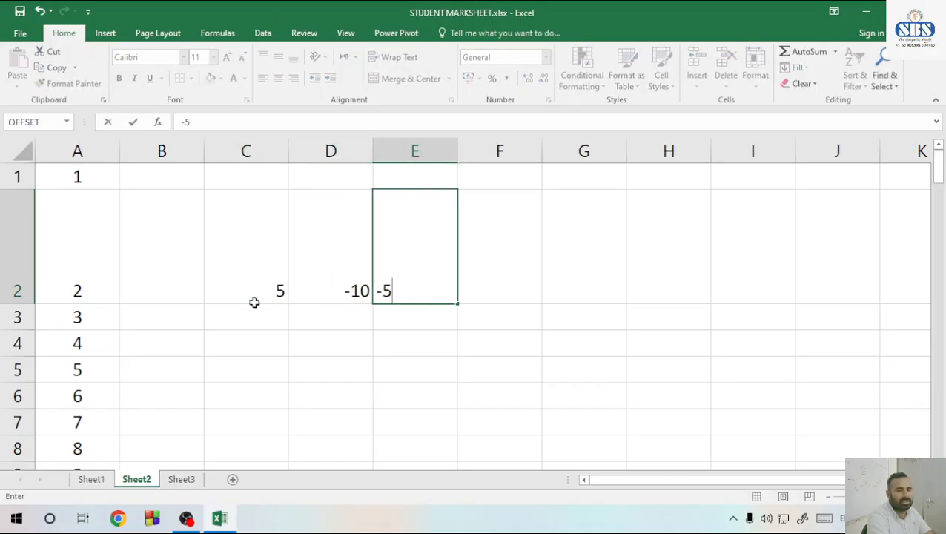
pyautogui.press('Tab')
pyautogui.write('81')
pyautogui.press('Tab')
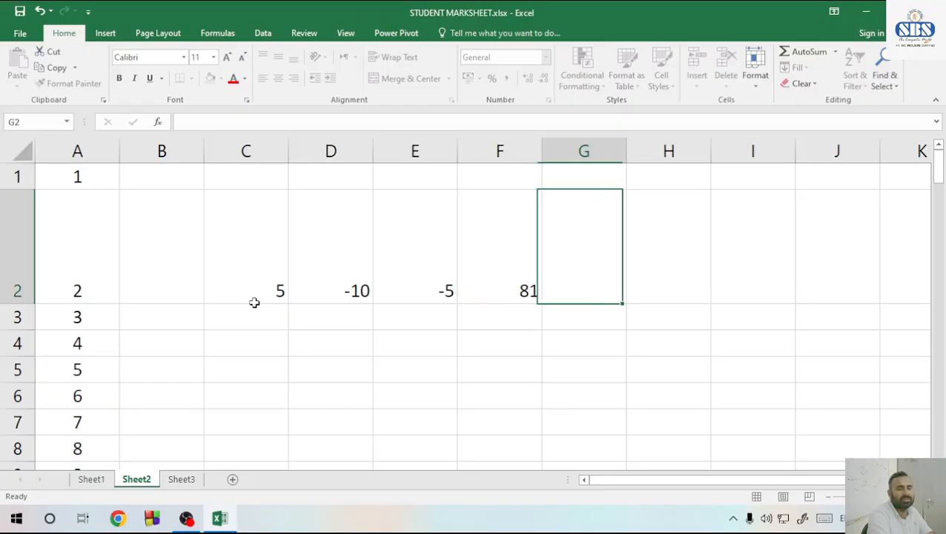
# Insert a Win/Loss sparkline in cell G2 using the data range C2:F2
pyautogui.write('=')
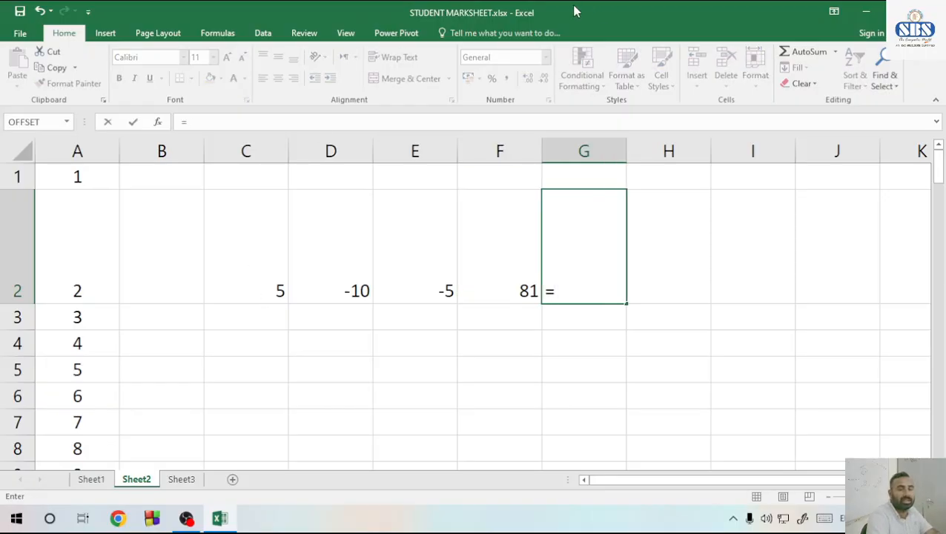
pyautogui.press('BackSpace')
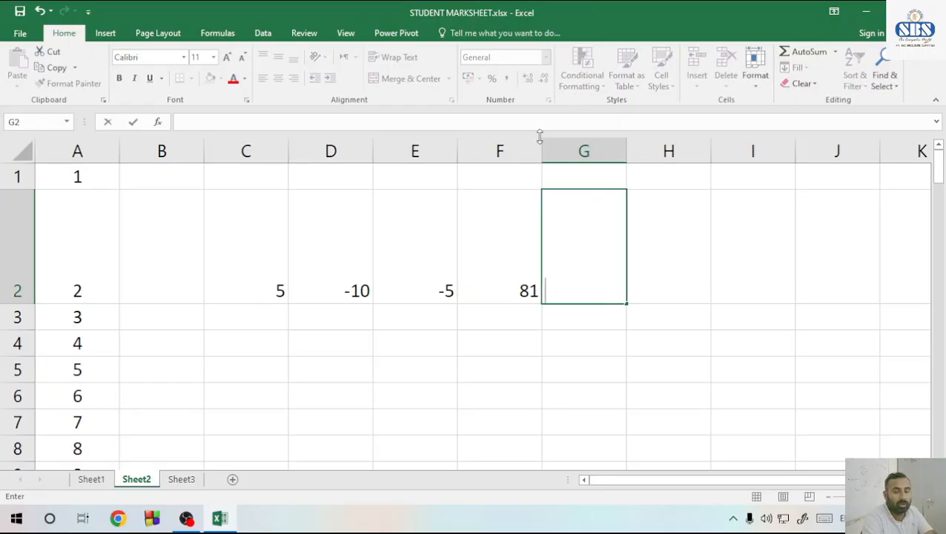
pyautogui.click(107, 33)
pyautogui.press('Escape')
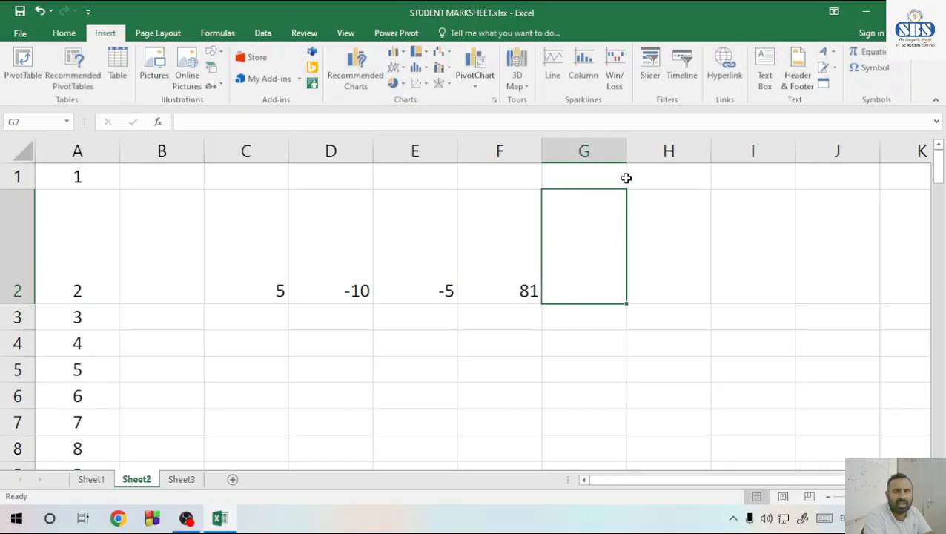
pyautogui.click(614, 74)
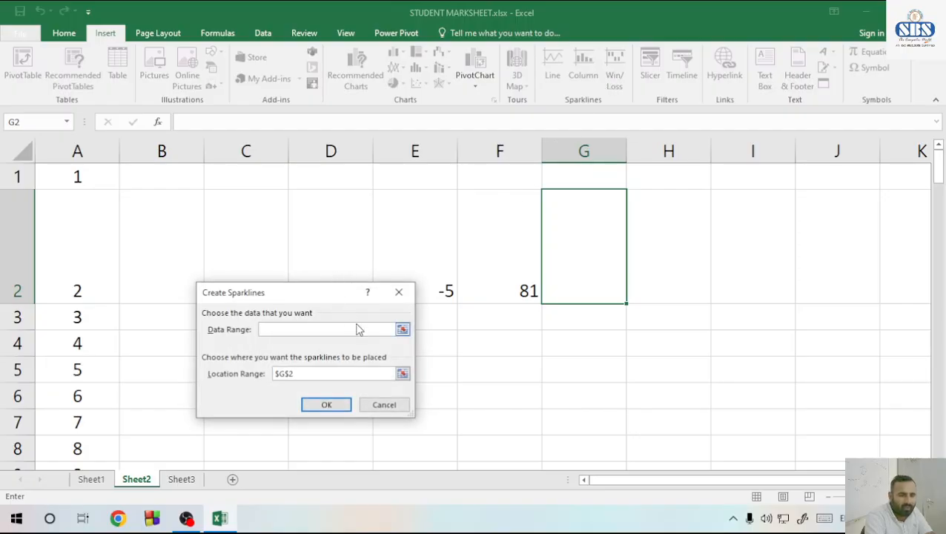
pyautogui.click(402, 330)
pyautogui.moveTo(307, 261); pyautogui.dragTo(460, 262)
pyautogui.moveTo(248, 250); pyautogui.dragTo(476, 264)
pyautogui.click(402, 317)
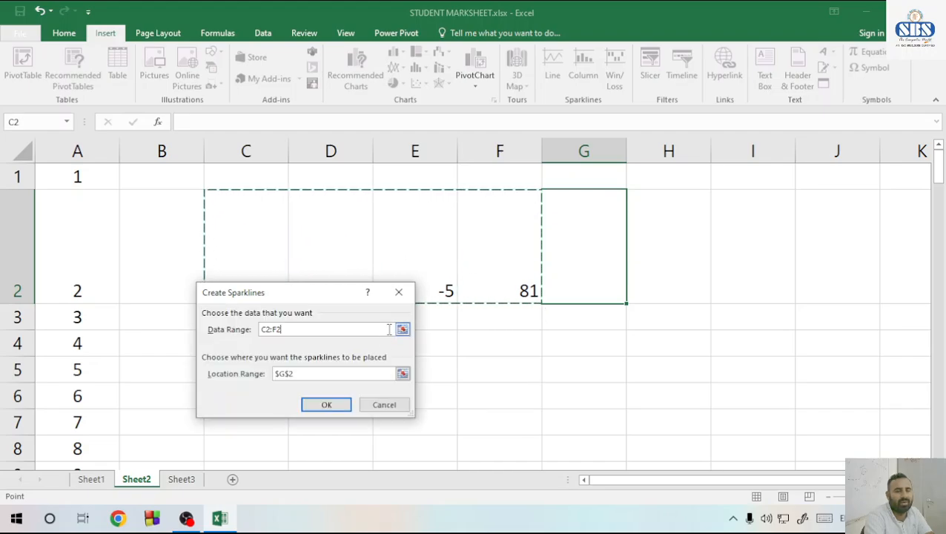
pyautogui.click(333, 404)
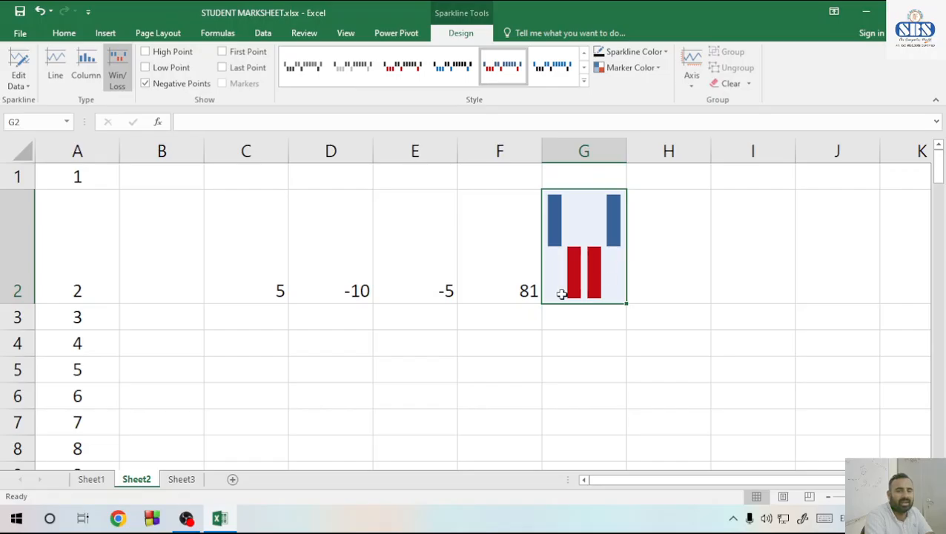
# Change the value in cell D2 to 5 to test the Win/Loss sparkline
pyautogui.click(347, 289)
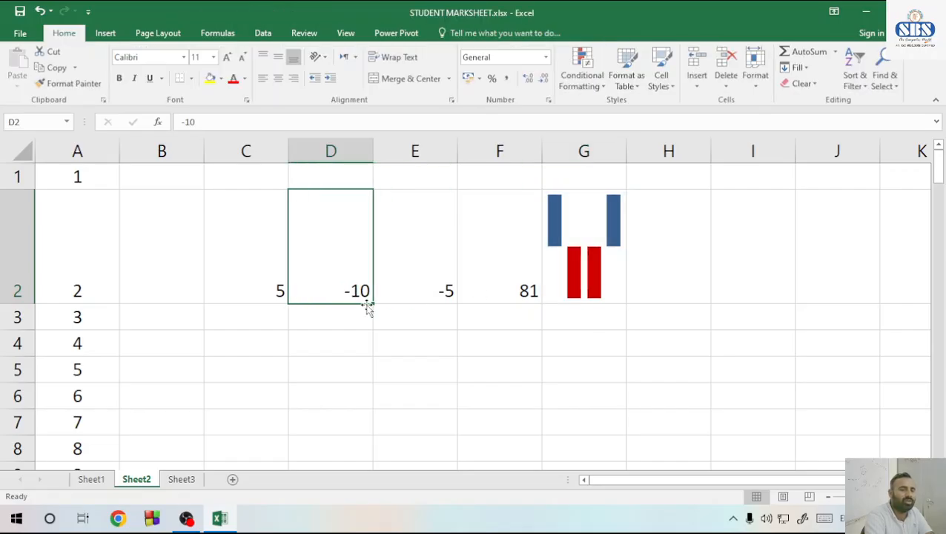
pyautogui.write('5')
pyautogui.press('Return')
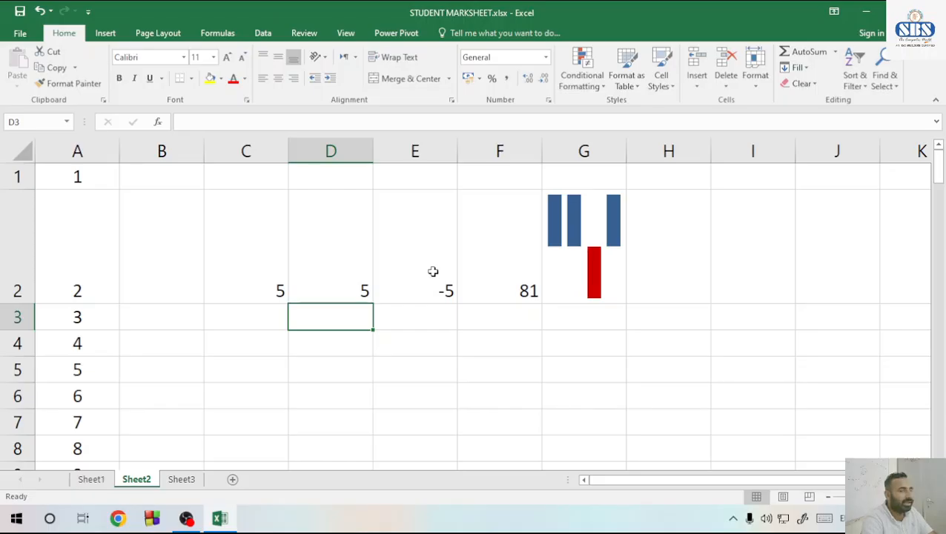
# Delete row 2 with the sample values and the Win/Loss sparkline from Sheet2
pyautogui.click(17, 245)
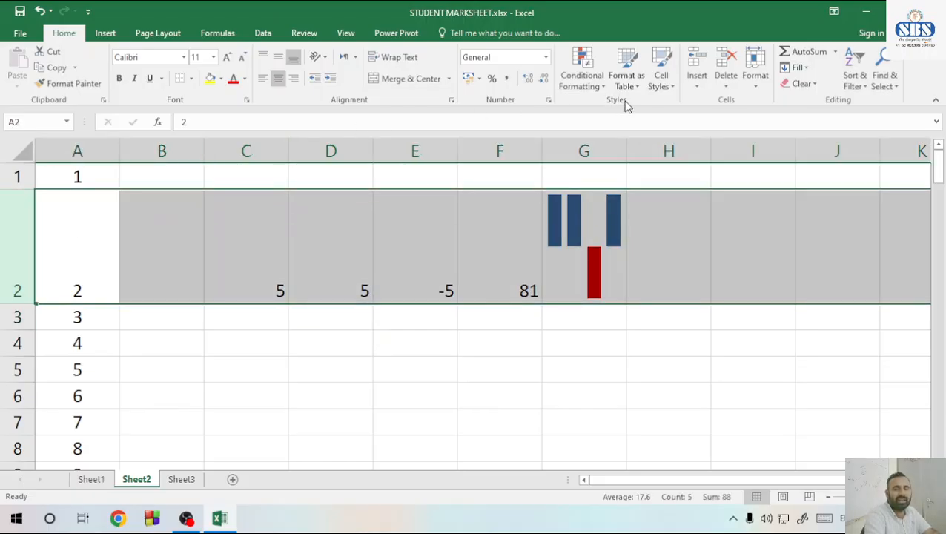
pyautogui.click(726, 67)
pyautogui.click(483, 223)
pyautogui.click(490, 203)
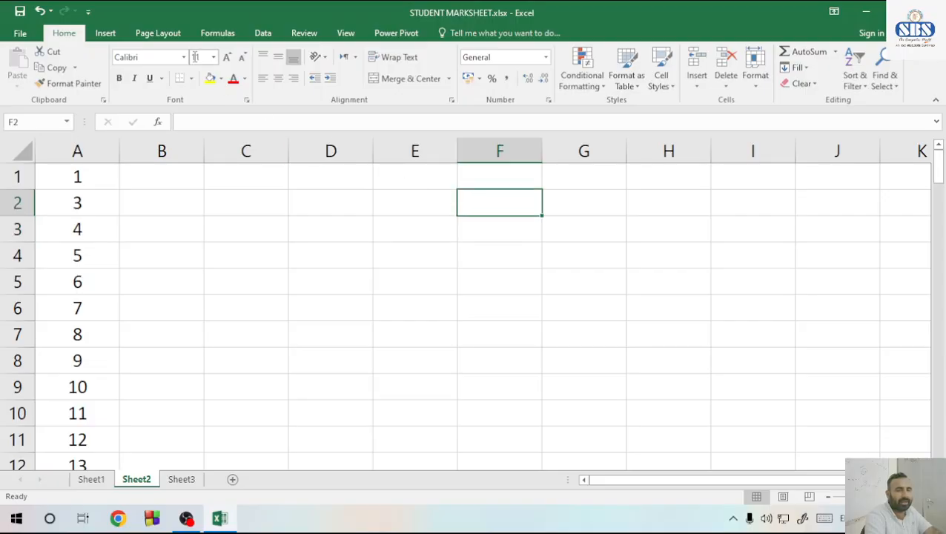
pyautogui.click(105, 33)
pyautogui.press('Left')
pyautogui.press('Left')
pyautogui.press('Left')
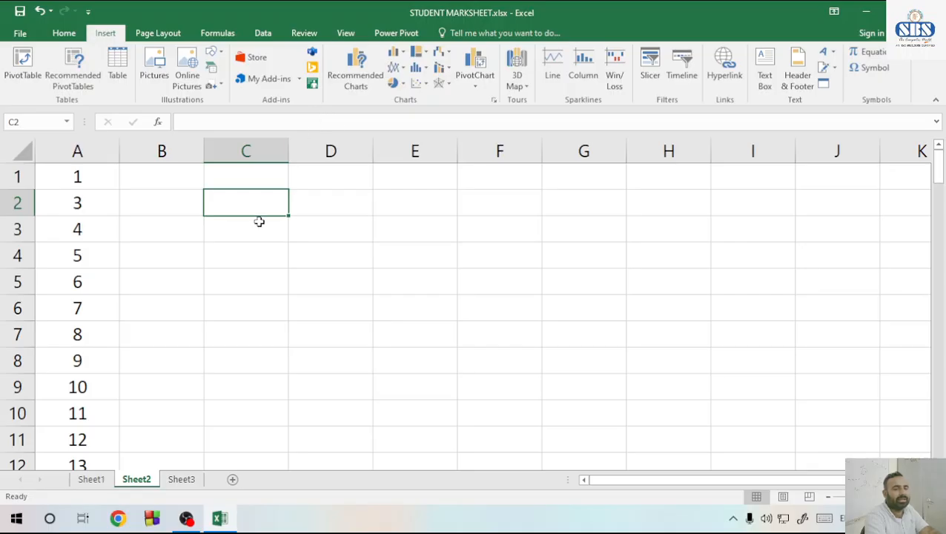
pyautogui.click(187, 519)
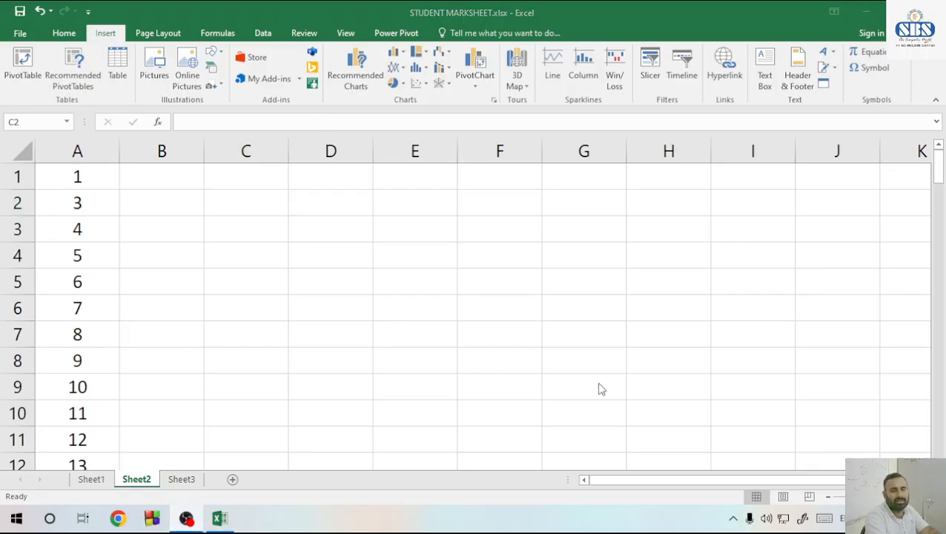